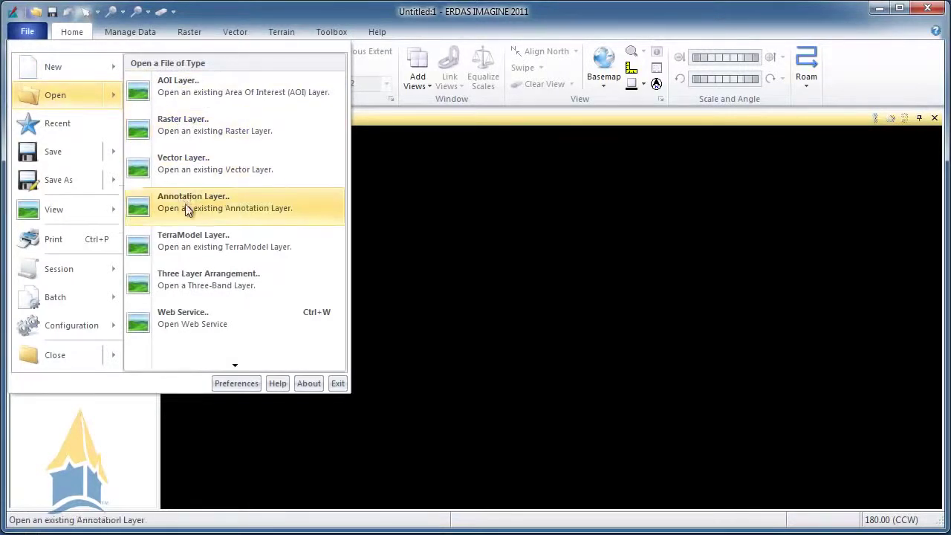
{"action": "left_click", "coordinate": [230, 15]}
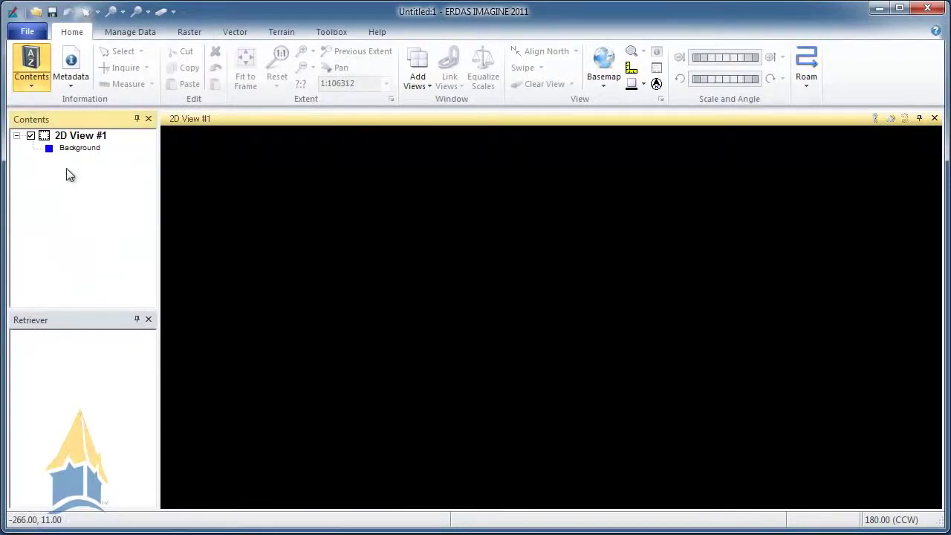
{"action": "right_click", "coordinate": [84, 136]}
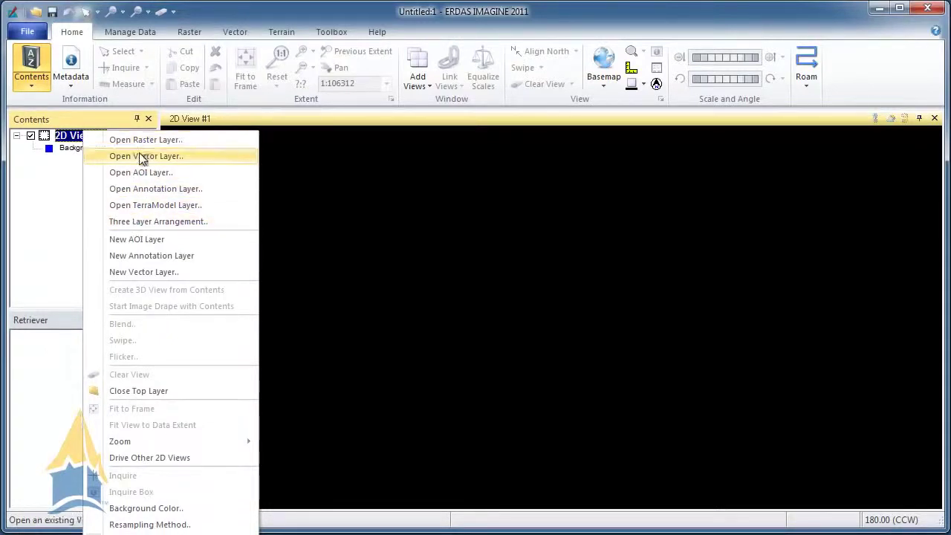
{"action": "left_click", "coordinate": [398, 186]}
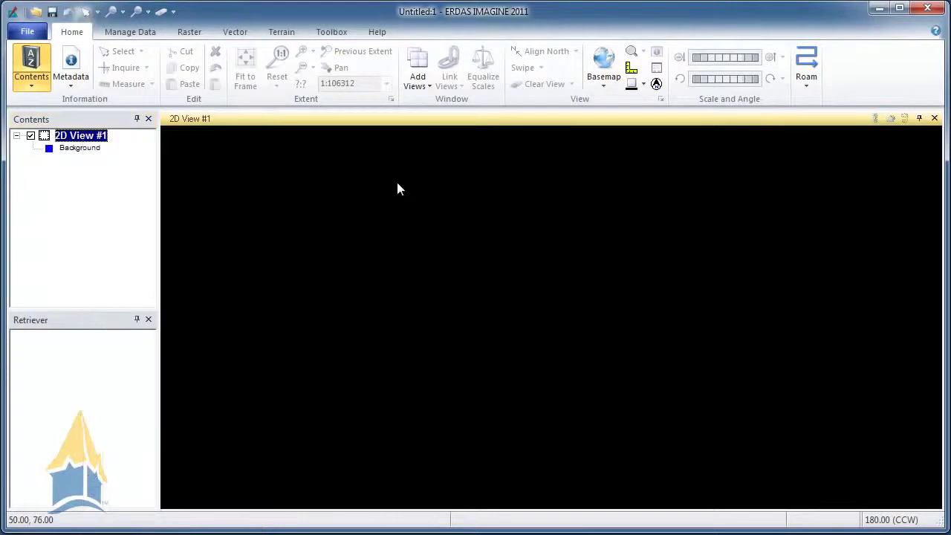
Open the raster layer lanier.img from the recently used Imagery and Data folder in the 2D view.
{"action": "right_click", "coordinate": [398, 185]}
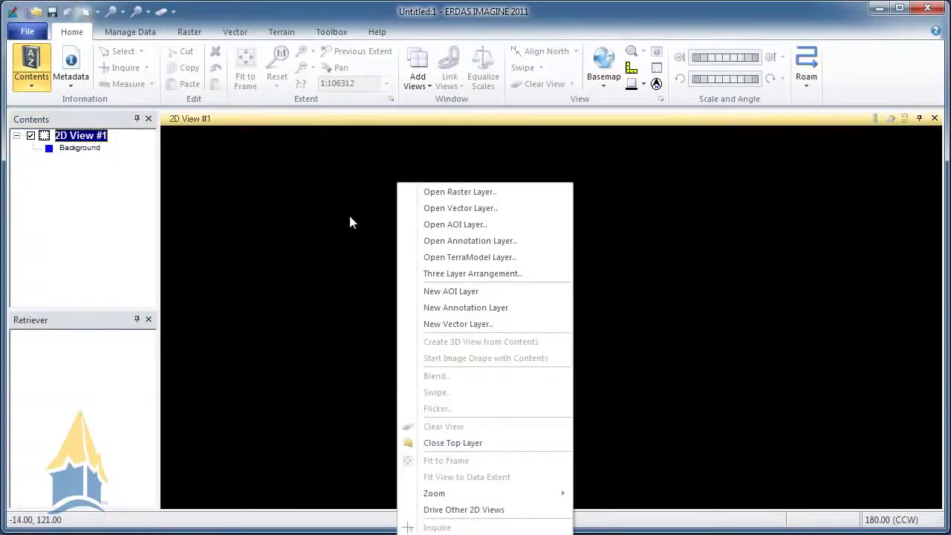
{"action": "left_click", "coordinate": [439, 193]}
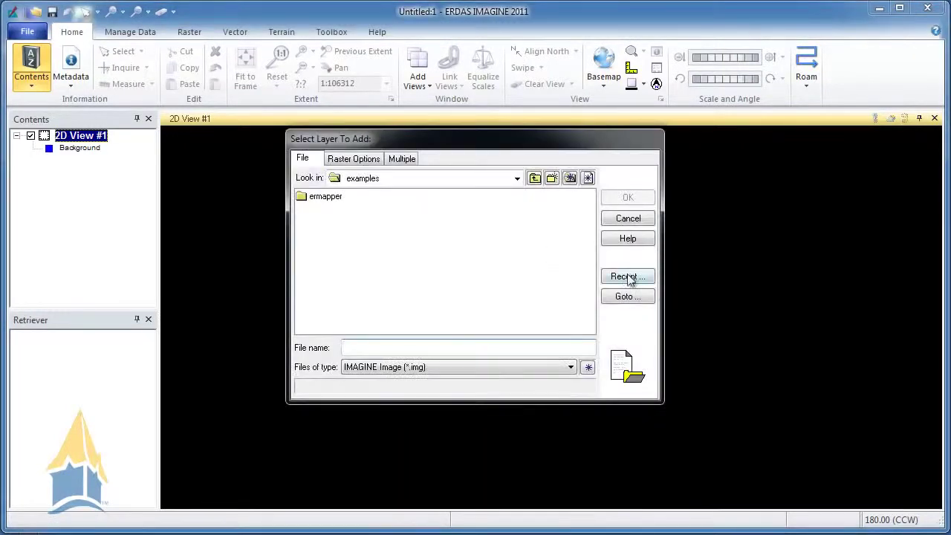
{"action": "left_click", "coordinate": [628, 277]}
{"action": "left_click", "coordinate": [374, 338]}
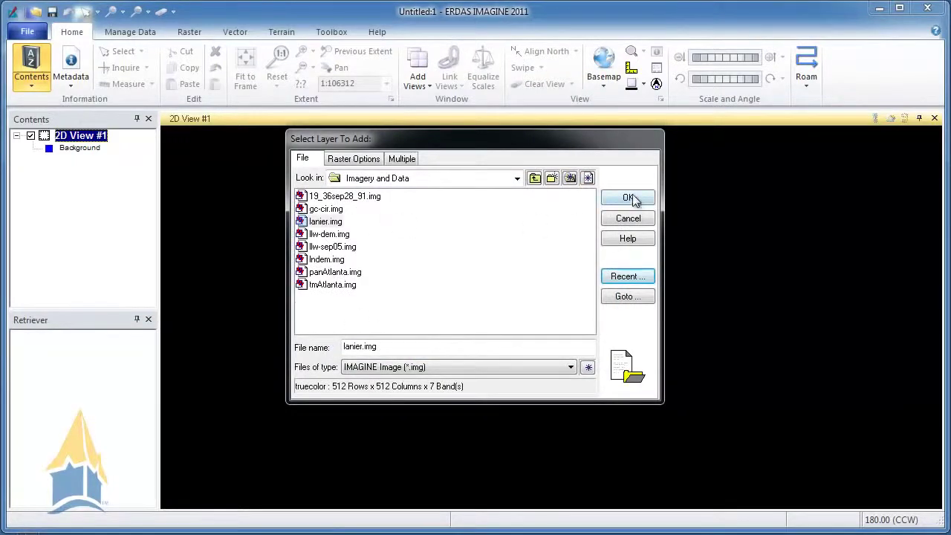
{"action": "left_click", "coordinate": [628, 199]}
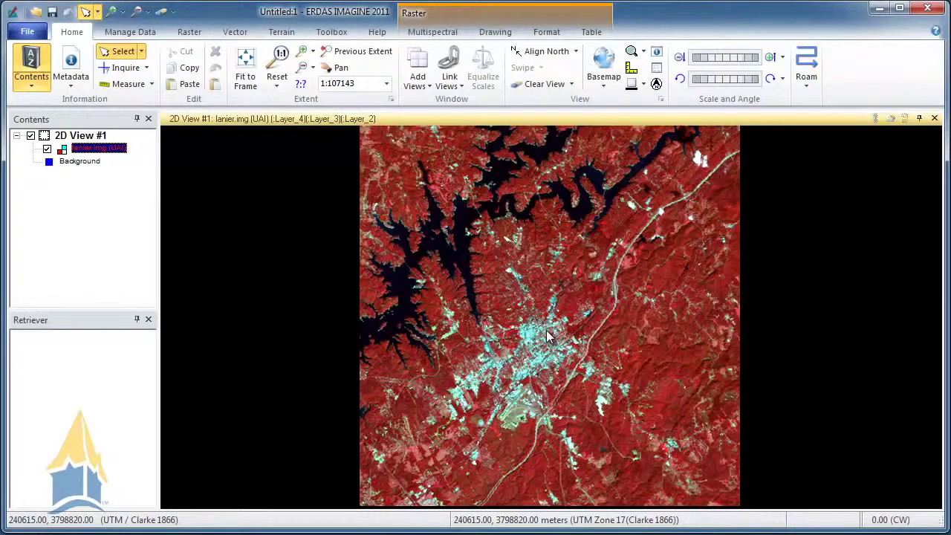
Examine the lanier.img image around the urban area at both close and far zoom levels.
{"action": "scroll", "coordinate": [547, 330], "scroll_direction": "down", "scroll_amount": 1}
{"action": "scroll", "coordinate": [546, 329], "scroll_direction": "up", "scroll_amount": 3}
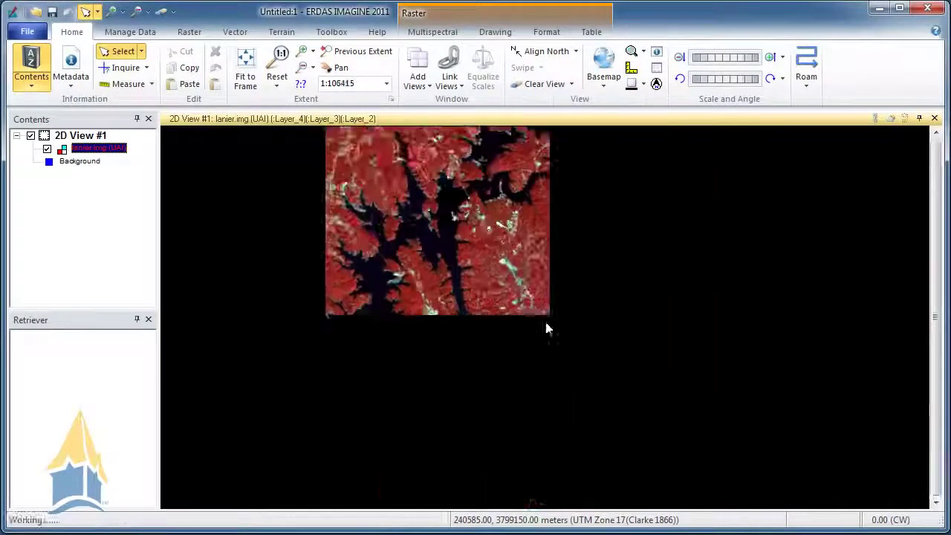
{"action": "scroll", "coordinate": [546, 328], "scroll_direction": "down", "scroll_amount": 3}
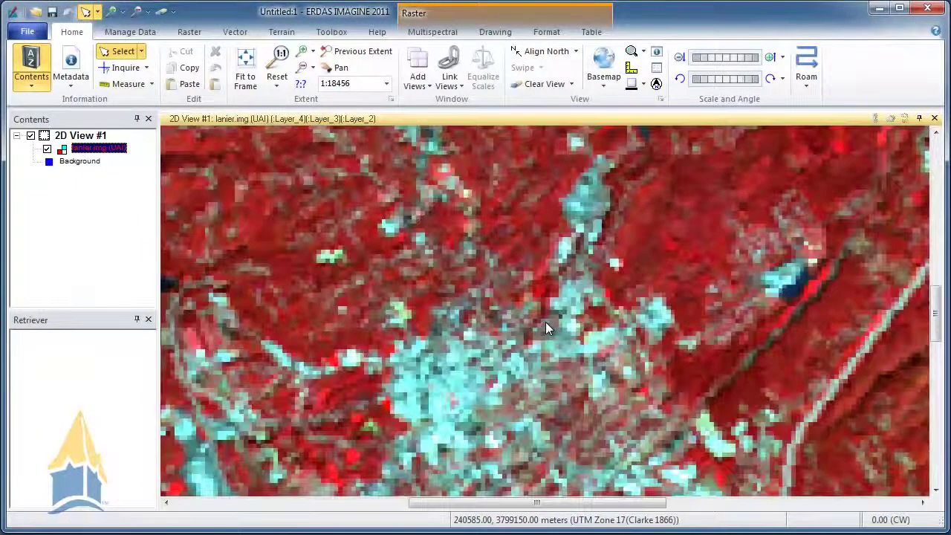
{"action": "scroll", "coordinate": [547, 328], "scroll_direction": "down", "scroll_amount": 3}
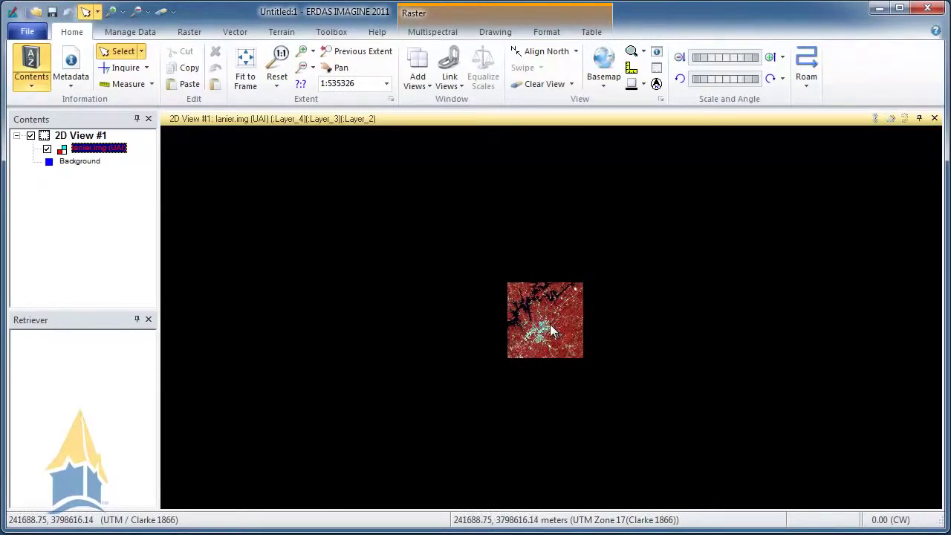
{"action": "left_click_drag", "start_coordinate": [551, 325], "coordinate": [506, 346]}
{"action": "scroll", "coordinate": [526, 342], "scroll_direction": "up", "scroll_amount": 3}
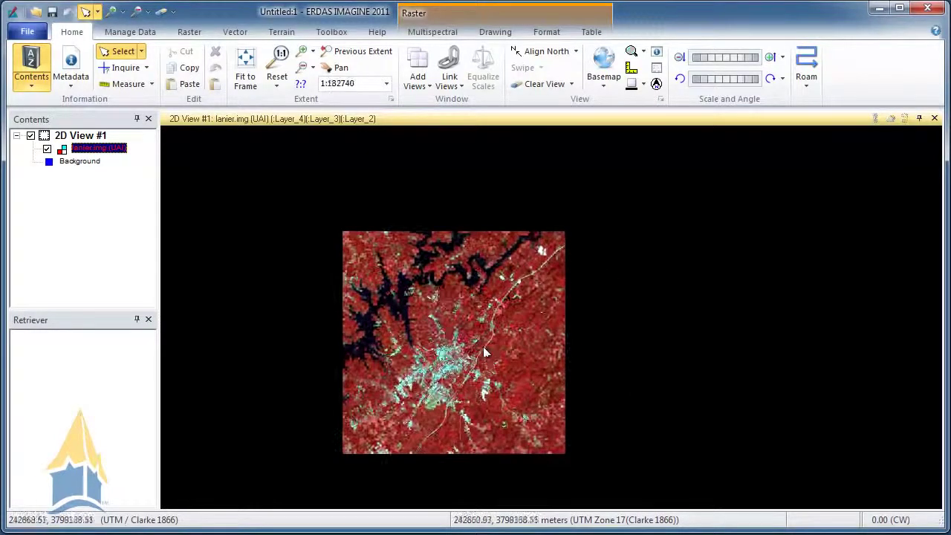
Inspect the image down to individual pixels with the Pan tool active, and fit it back to the frame.
{"action": "left_click", "coordinate": [341, 69]}
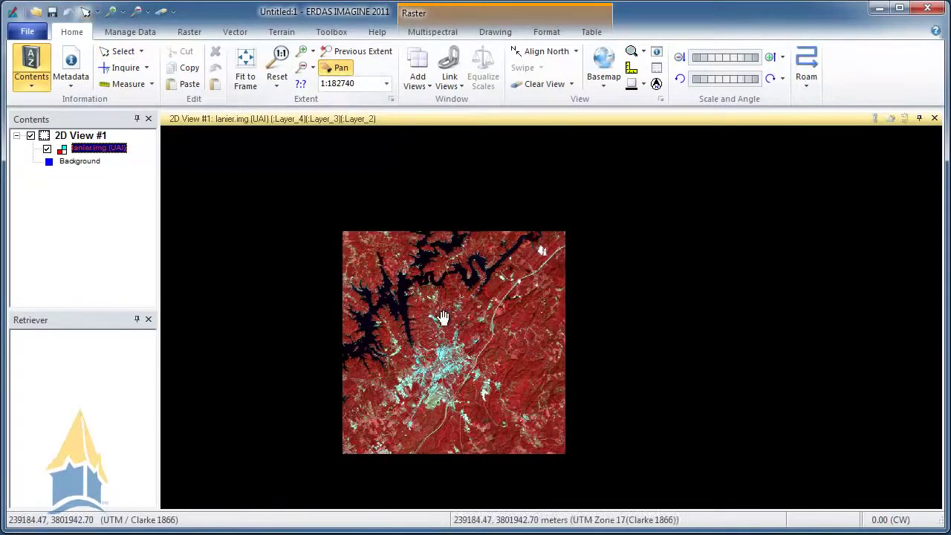
{"action": "left_click_drag", "start_coordinate": [442, 318], "coordinate": [526, 269]}
{"action": "scroll", "coordinate": [526, 269], "scroll_direction": "down", "scroll_amount": 2}
{"action": "scroll", "coordinate": [473, 325], "scroll_direction": "up", "scroll_amount": 3}
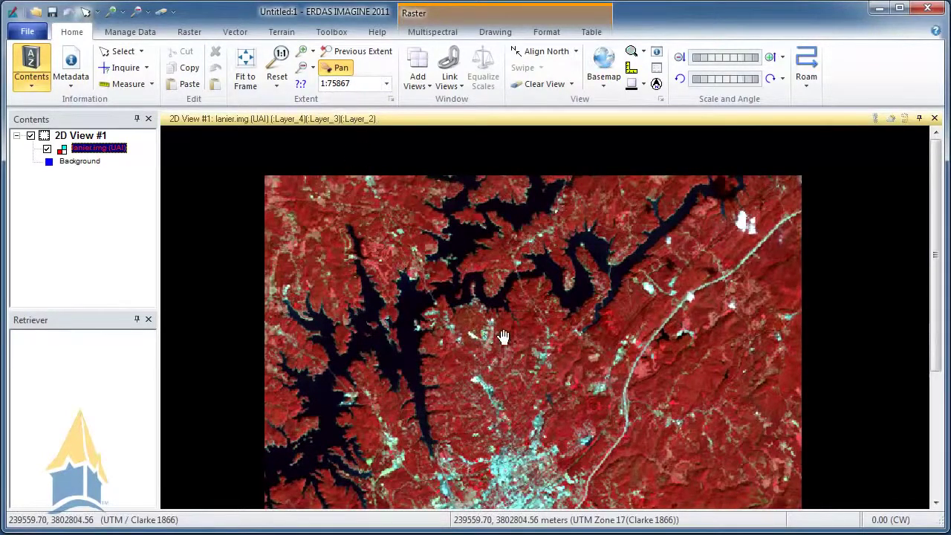
{"action": "scroll", "coordinate": [504, 336], "scroll_direction": "up", "scroll_amount": 3}
{"action": "scroll", "coordinate": [465, 276], "scroll_direction": "up", "scroll_amount": 5}
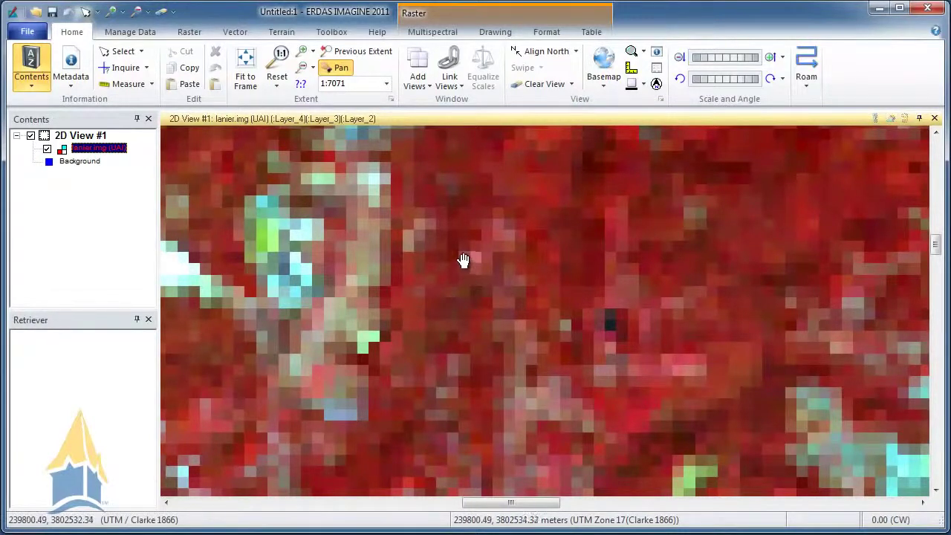
{"action": "right_click", "coordinate": [387, 213]}
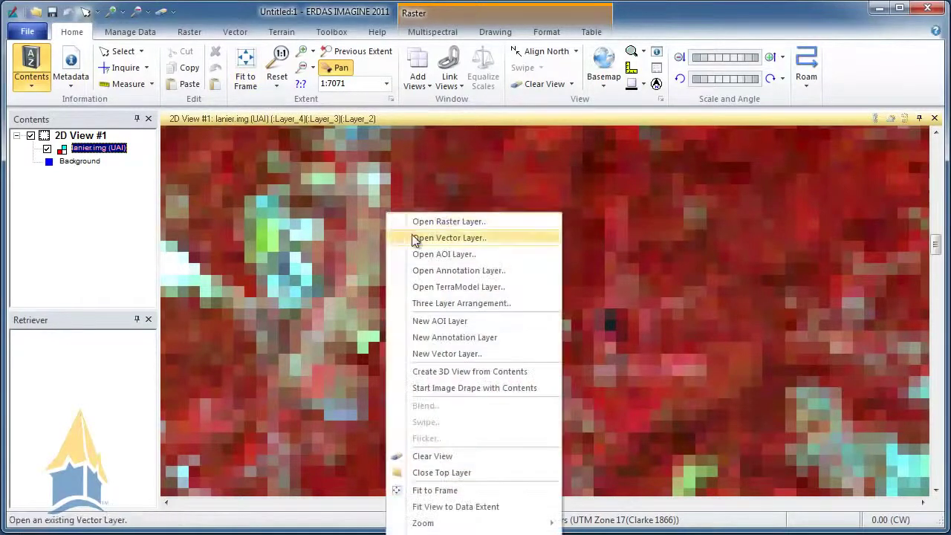
{"action": "left_click", "coordinate": [435, 490]}
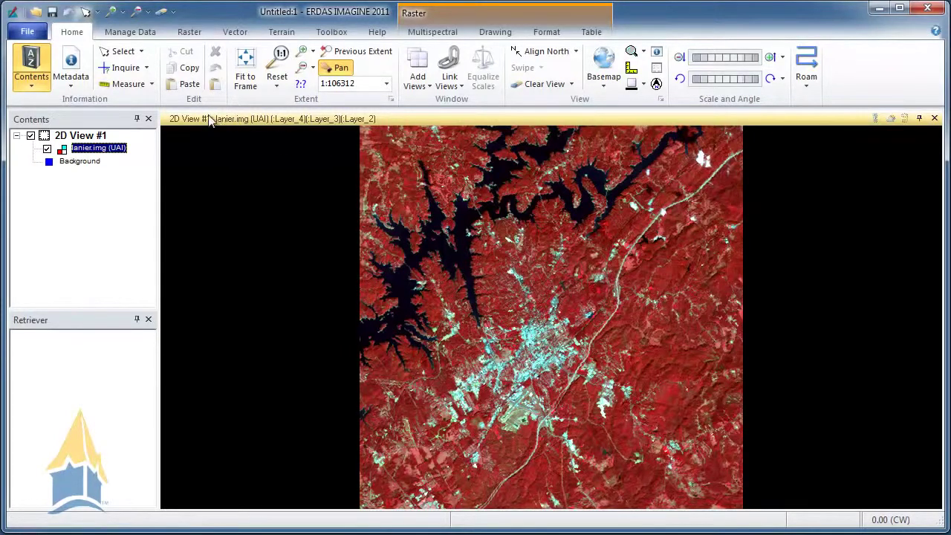
Split the display into four views, and close the three empty ones so only the lanier.img view remains.
{"action": "left_click", "coordinate": [429, 84]}
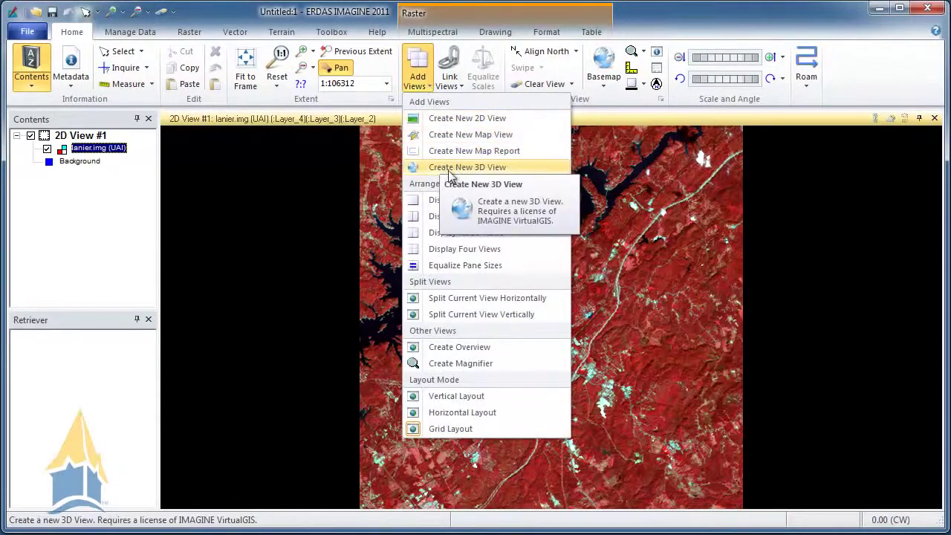
{"action": "left_click", "coordinate": [469, 256]}
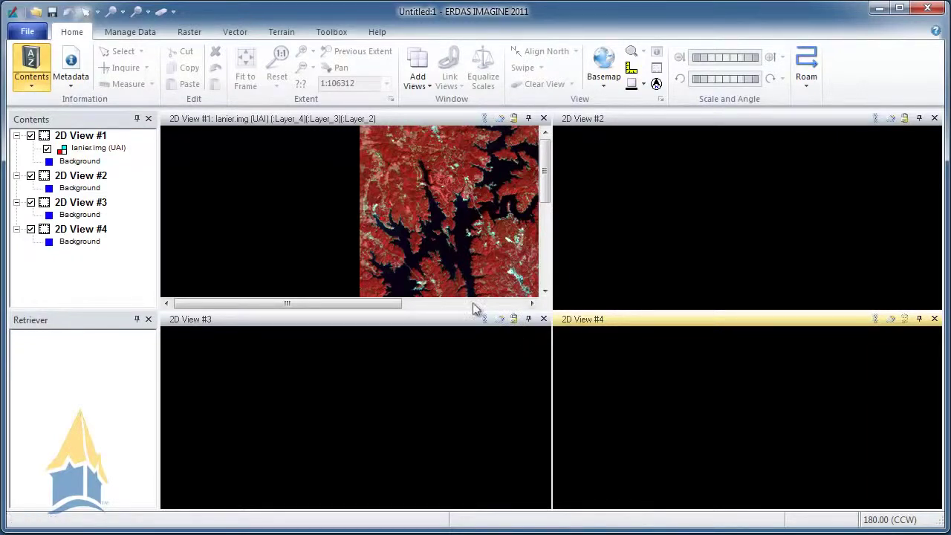
{"action": "left_click", "coordinate": [543, 319]}
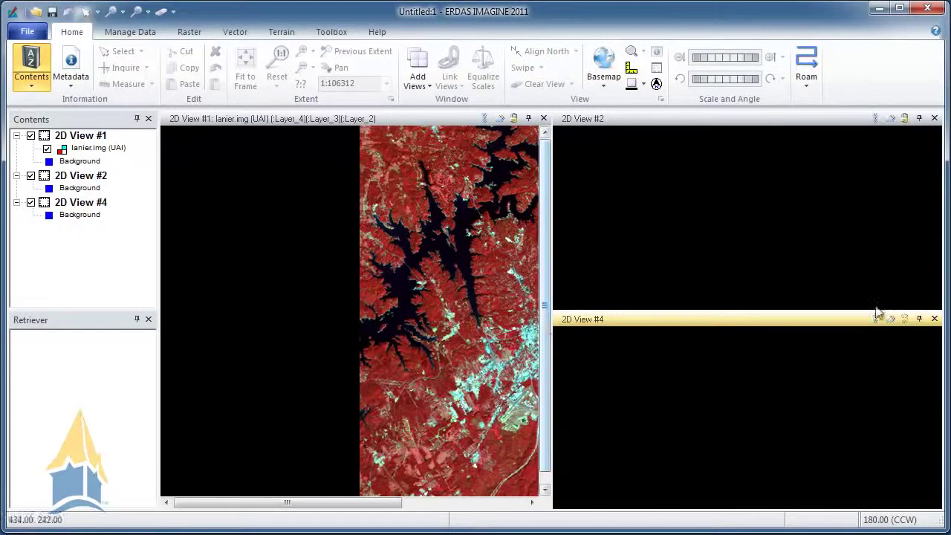
{"action": "left_click", "coordinate": [934, 318]}
{"action": "left_click", "coordinate": [935, 118]}
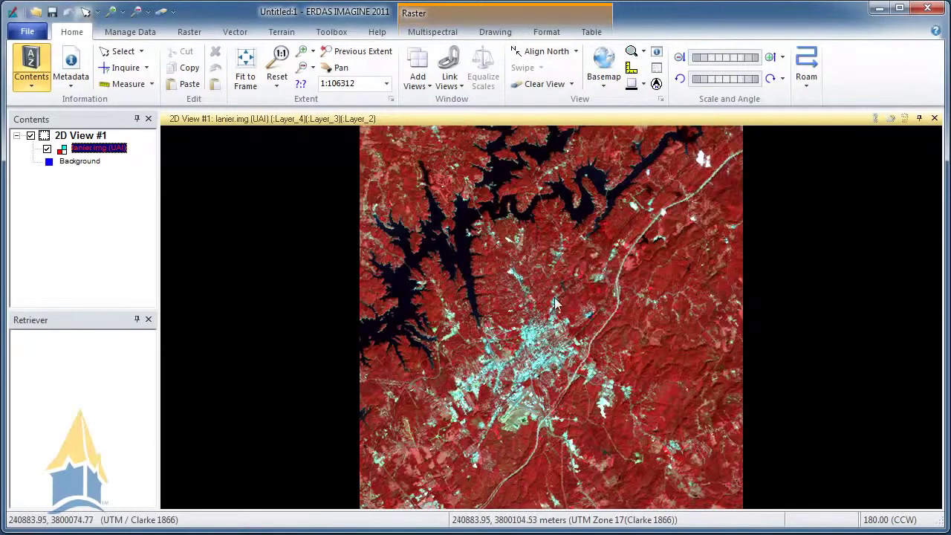
Set the image's band combination to Layer_3 for red, Layer_2 for green and Layer_1 for blue.
{"action": "left_click", "coordinate": [444, 34]}
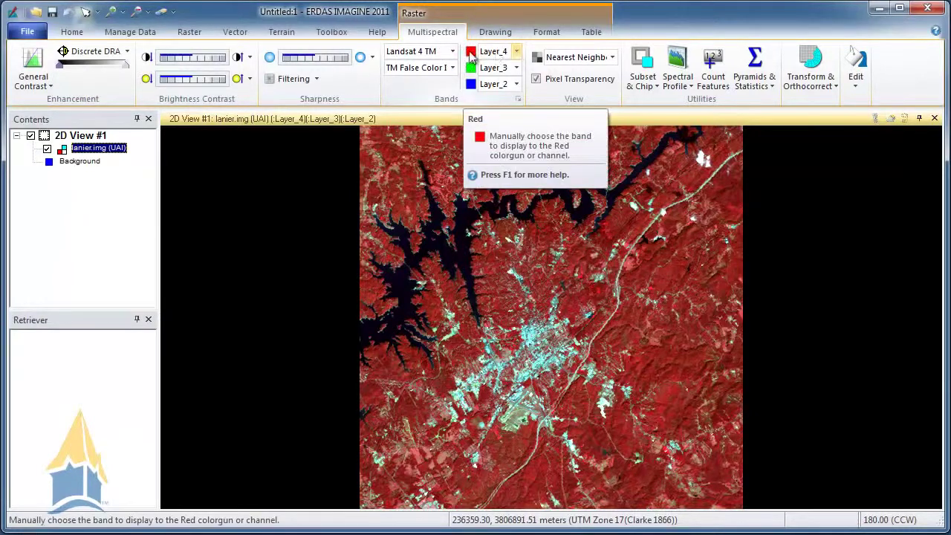
{"action": "left_click", "coordinate": [517, 82]}
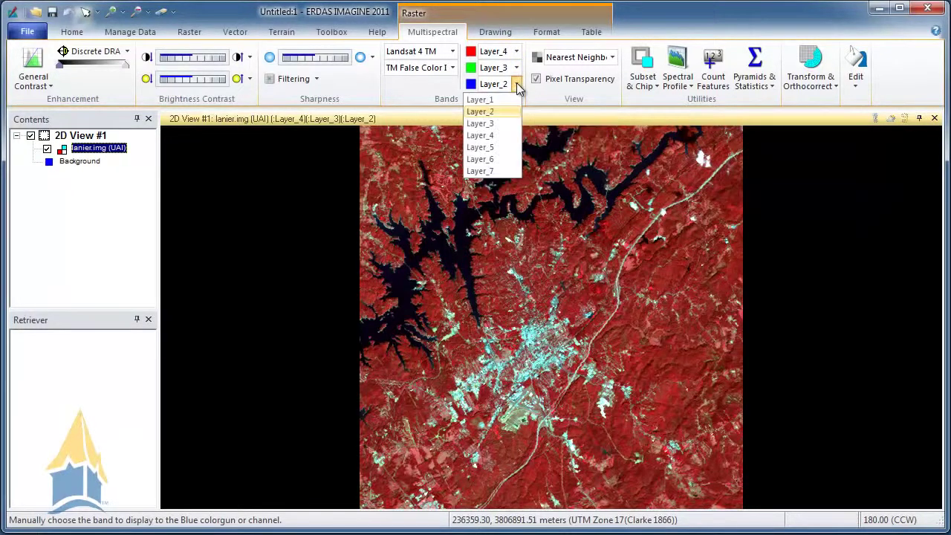
{"action": "left_click", "coordinate": [512, 97]}
{"action": "left_click", "coordinate": [516, 67]}
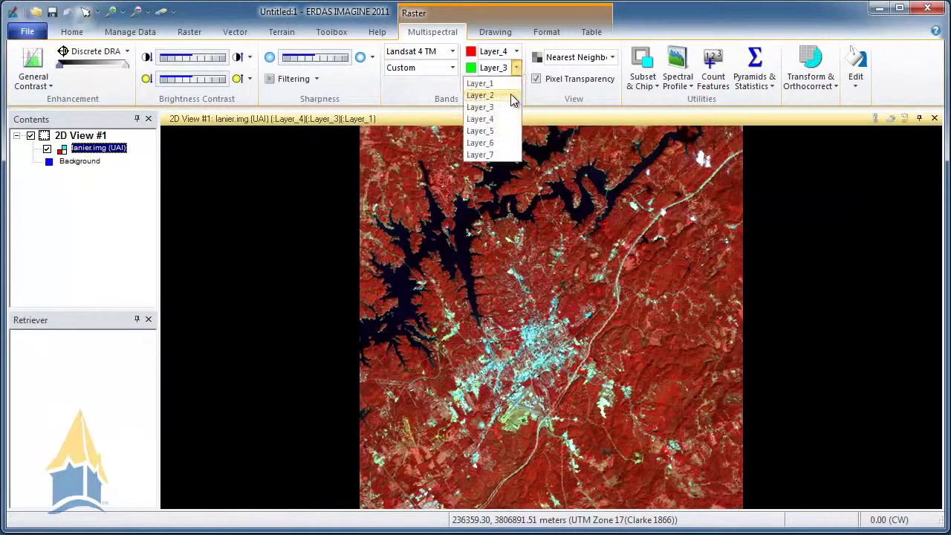
{"action": "left_click", "coordinate": [512, 95]}
{"action": "left_click", "coordinate": [517, 51]}
{"action": "left_click", "coordinate": [483, 91]}
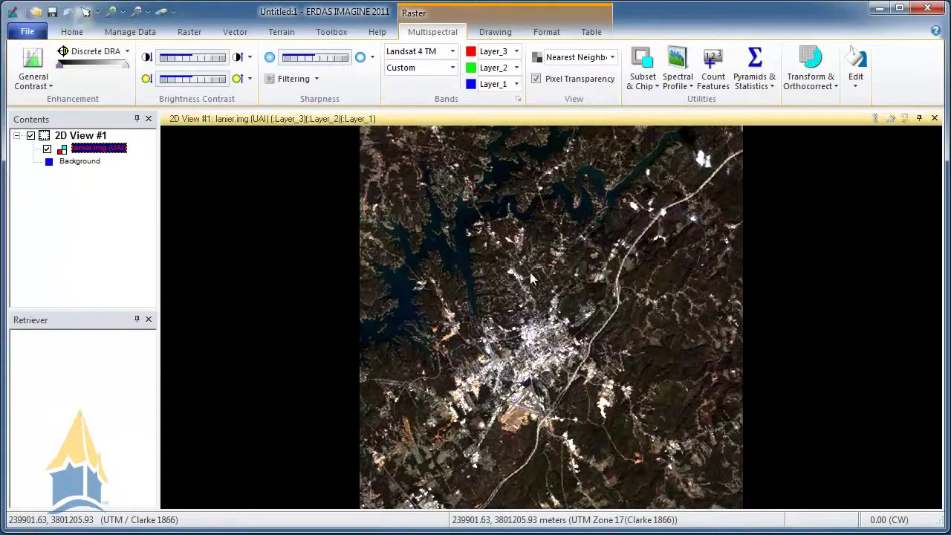
Open the Measurement Tool for the lanier.img view and position its window over the lower part of the image.
{"action": "scroll", "coordinate": [530, 272], "scroll_direction": "down", "scroll_amount": 1}
{"action": "scroll", "coordinate": [530, 272], "scroll_direction": "up", "scroll_amount": 5}
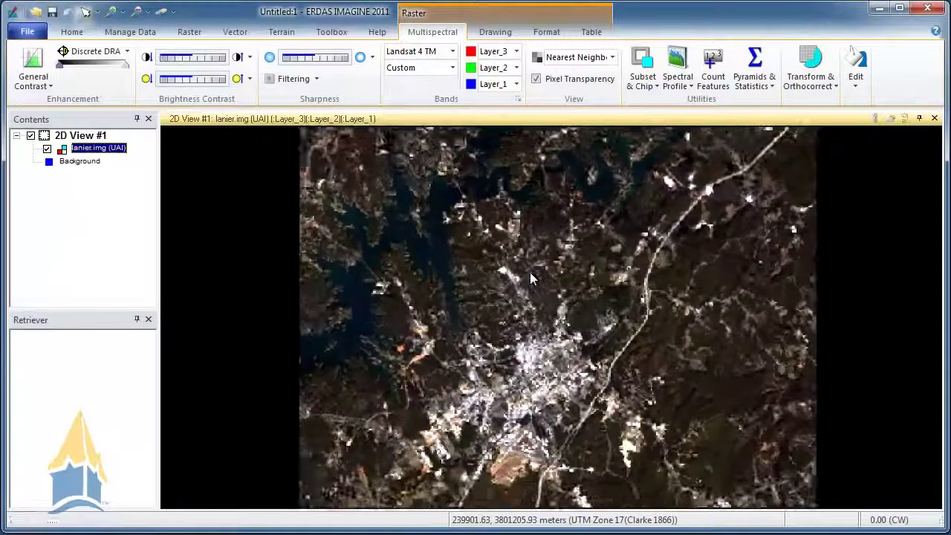
{"action": "scroll", "coordinate": [562, 331], "scroll_direction": "up", "scroll_amount": 3}
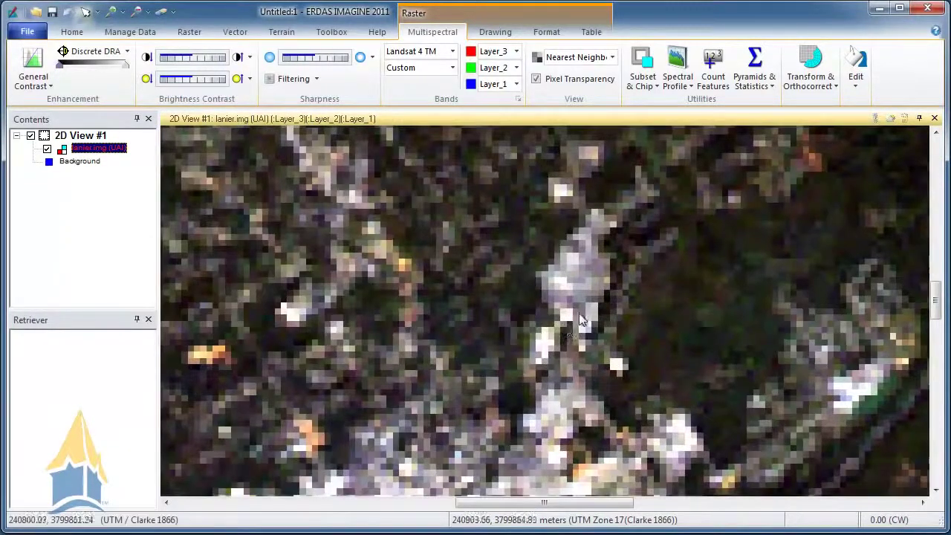
{"action": "left_click_drag", "start_coordinate": [515, 233], "coordinate": [716, 362]}
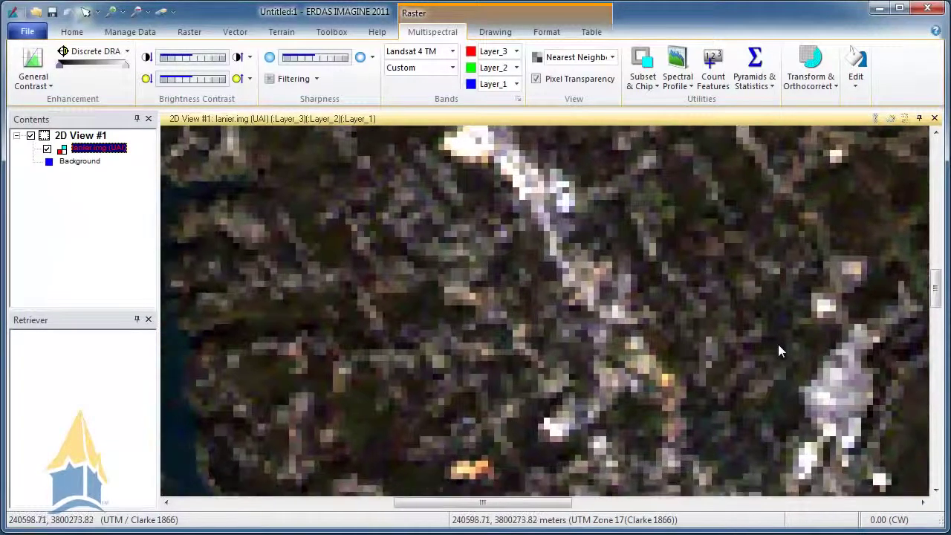
{"action": "left_click_drag", "start_coordinate": [778, 344], "coordinate": [654, 295]}
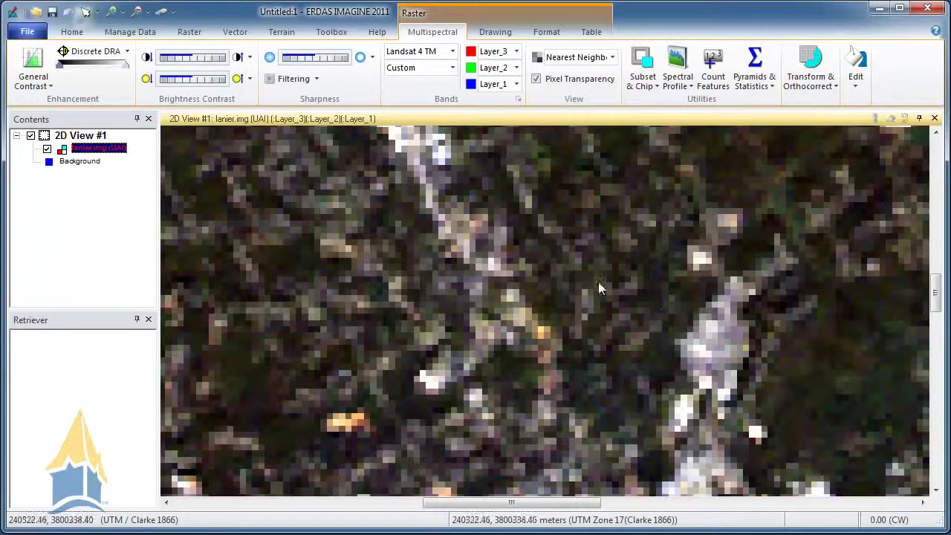
{"action": "left_click", "coordinate": [72, 32]}
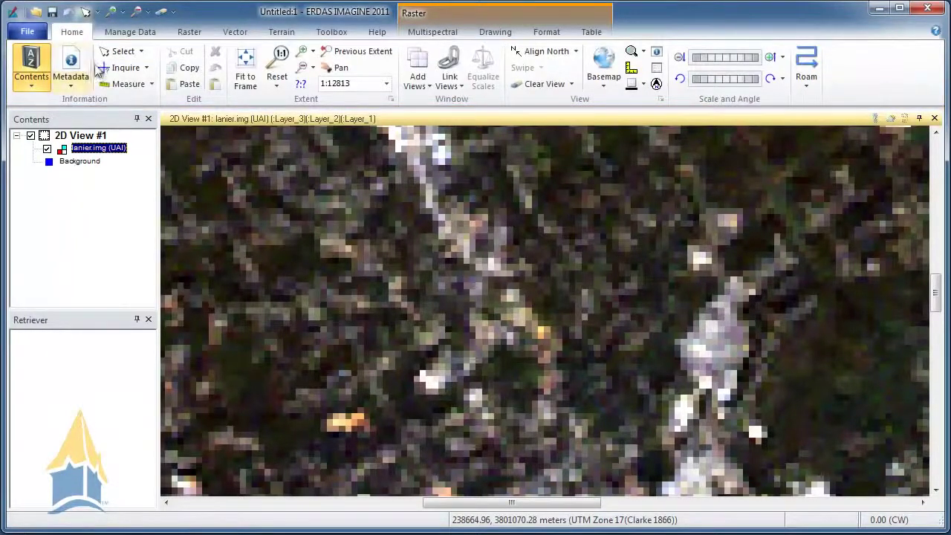
{"action": "left_click", "coordinate": [128, 84]}
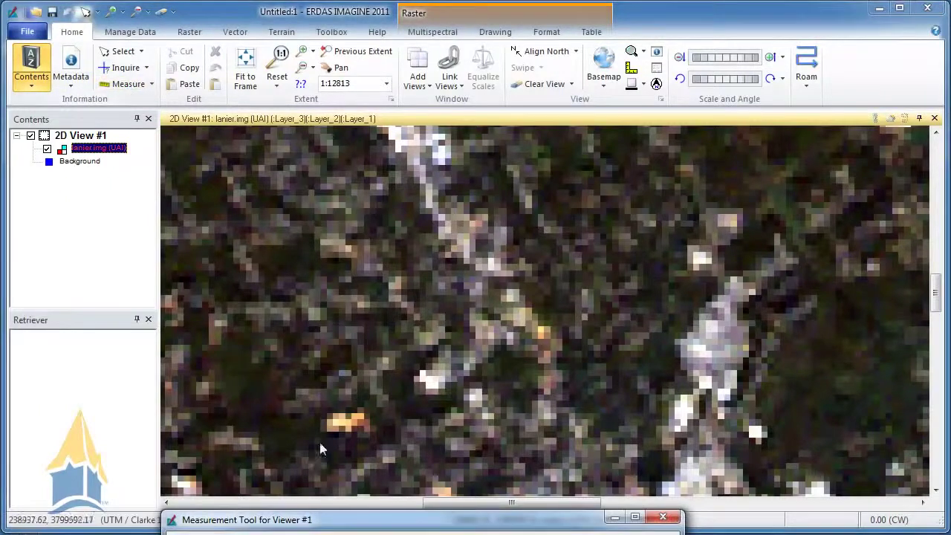
{"action": "left_click_drag", "start_coordinate": [355, 288], "coordinate": [290, 264]}
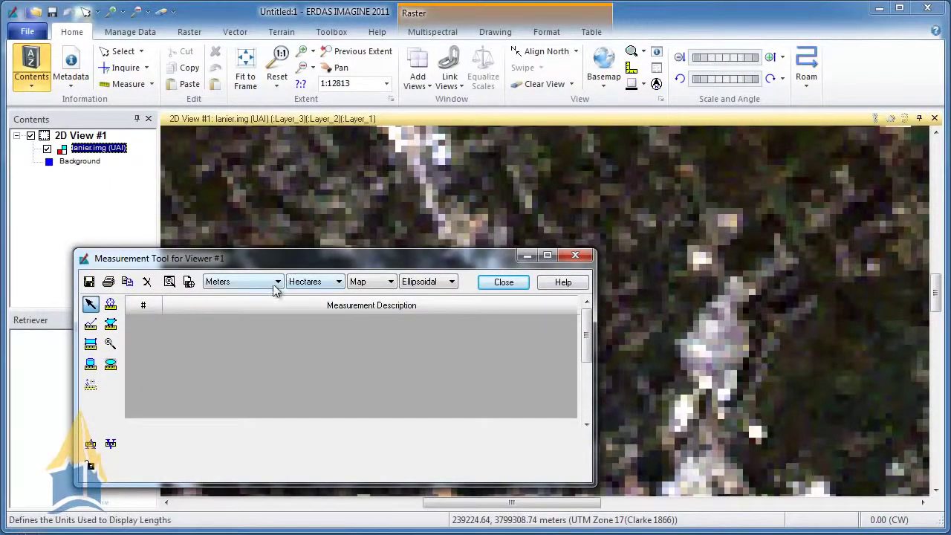
Measure the width of a single image pixel in meters along its lower edge with the length measurement tool.
{"action": "left_click", "coordinate": [92, 326]}
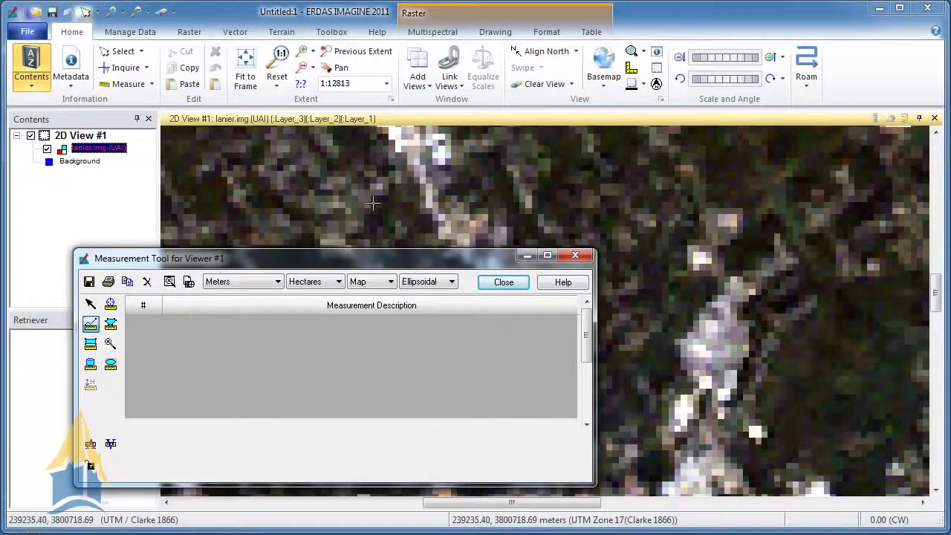
{"action": "left_click", "coordinate": [337, 67]}
{"action": "scroll", "coordinate": [424, 191], "scroll_direction": "down", "scroll_amount": 5}
{"action": "scroll", "coordinate": [433, 194], "scroll_direction": "up", "scroll_amount": 5}
{"action": "scroll", "coordinate": [431, 194], "scroll_direction": "up", "scroll_amount": 8}
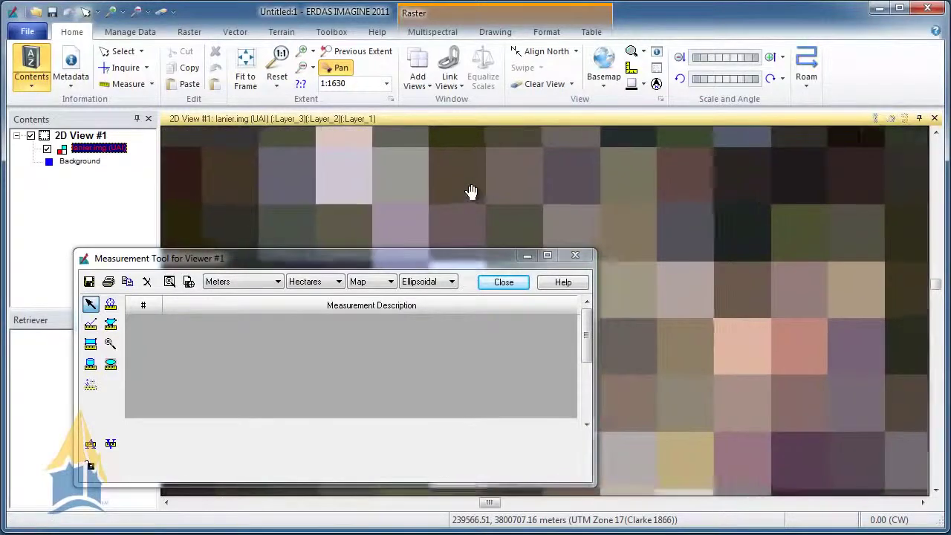
{"action": "scroll", "coordinate": [470, 194], "scroll_direction": "up", "scroll_amount": 4}
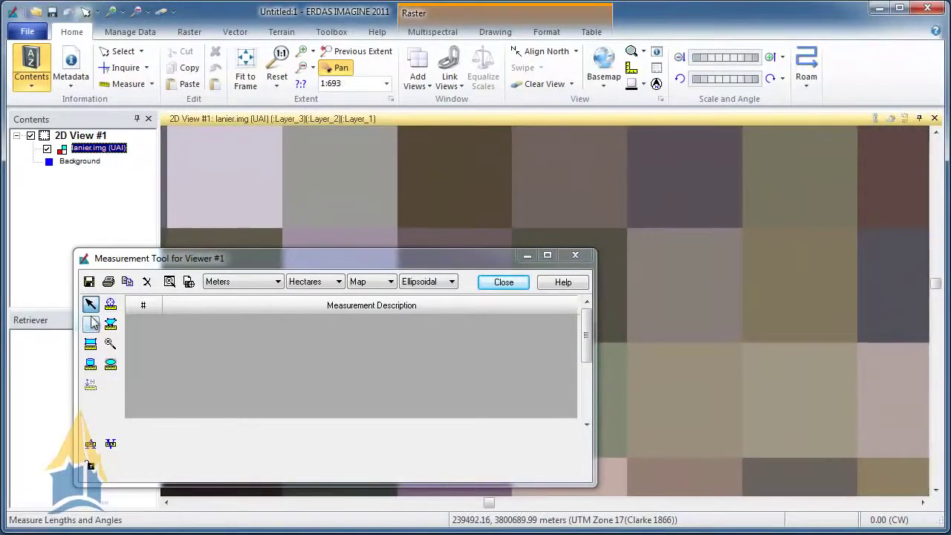
{"action": "left_click", "coordinate": [90, 325]}
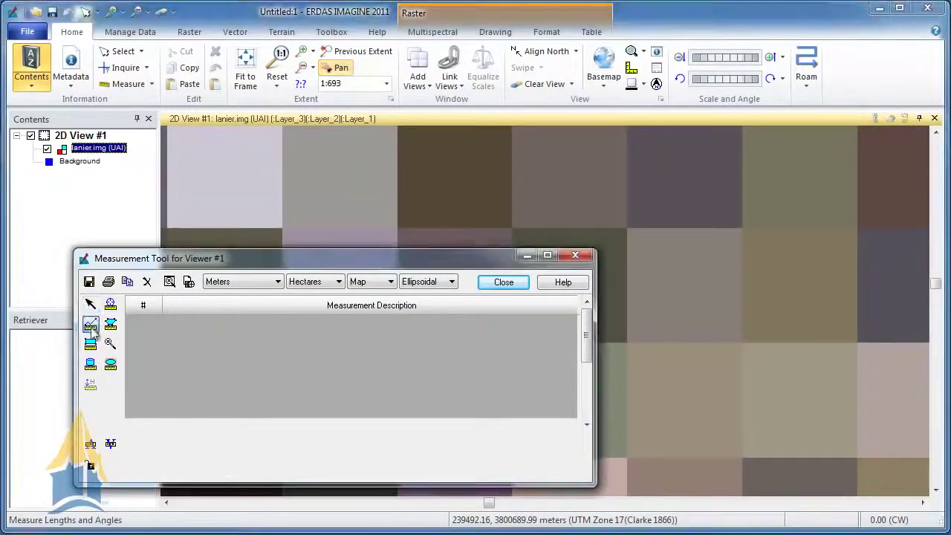
{"action": "left_click", "coordinate": [397, 227]}
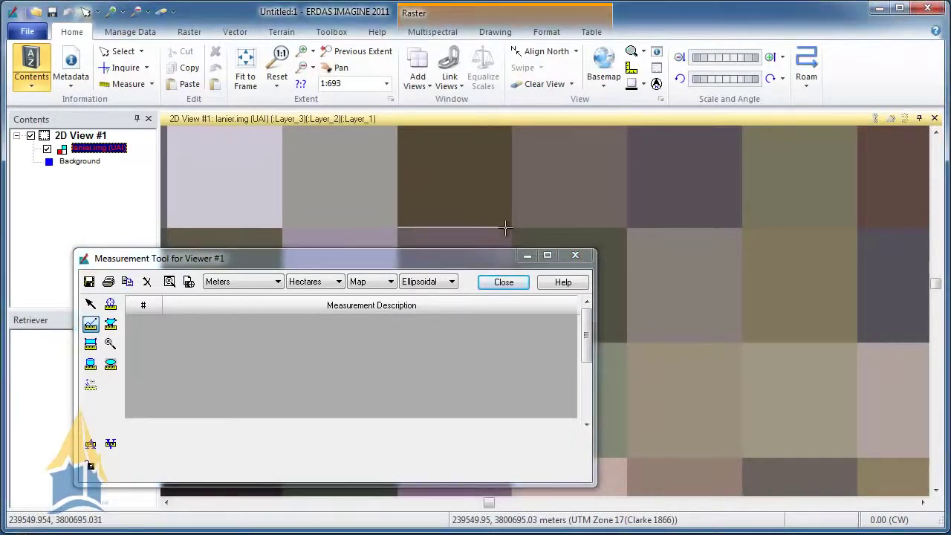
{"action": "double_click", "coordinate": [512, 227]}
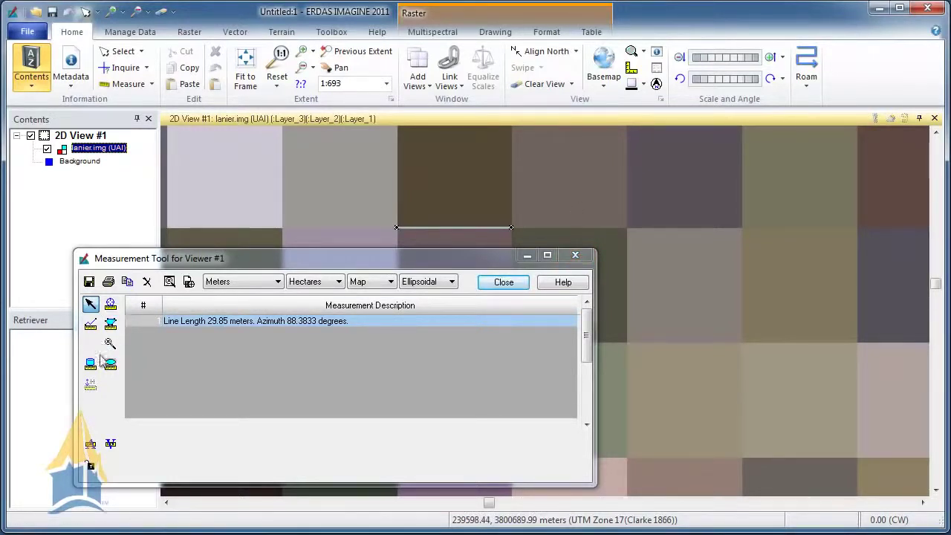
Close the Measurement Tool without saving the measurements, and fit lanier.img back to the frame.
{"action": "left_click", "coordinate": [588, 258]}
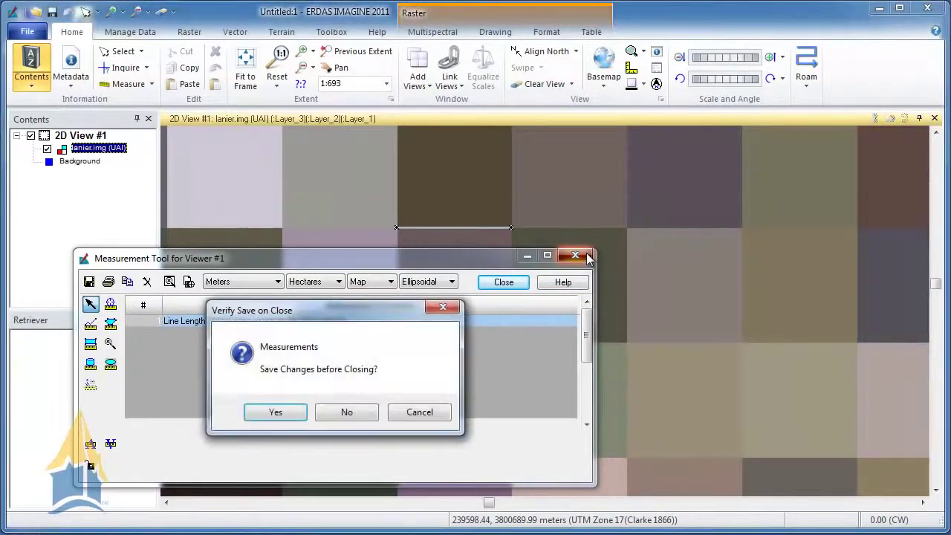
{"action": "left_click", "coordinate": [338, 413]}
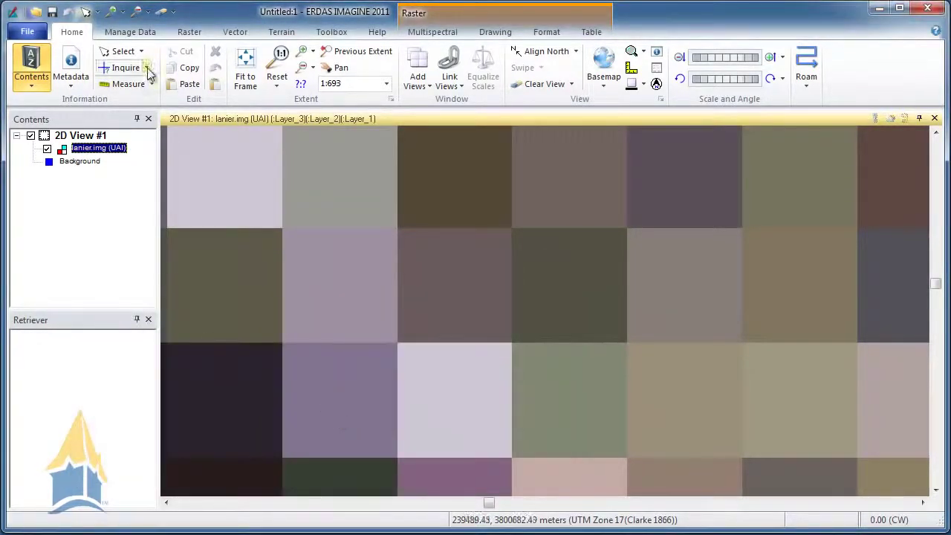
{"action": "right_click", "coordinate": [360, 196]}
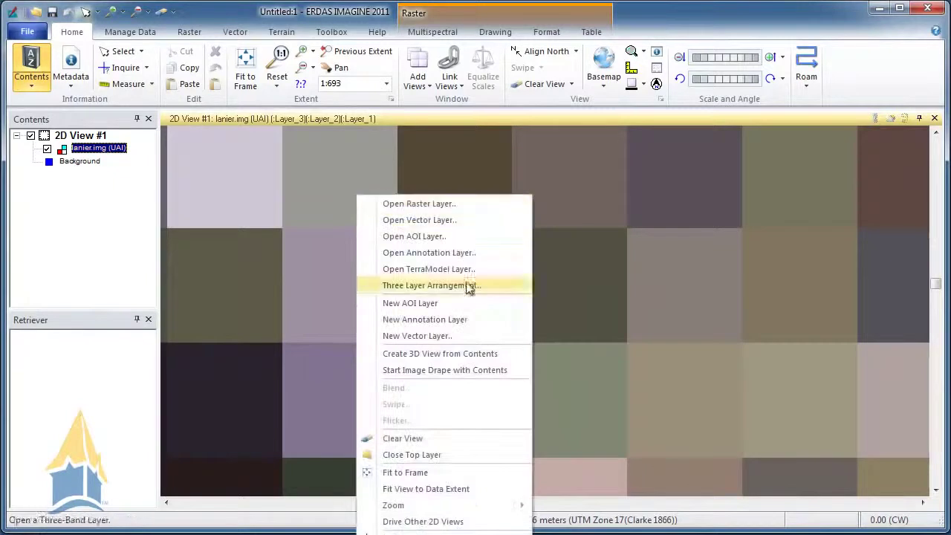
{"action": "left_click", "coordinate": [432, 472]}
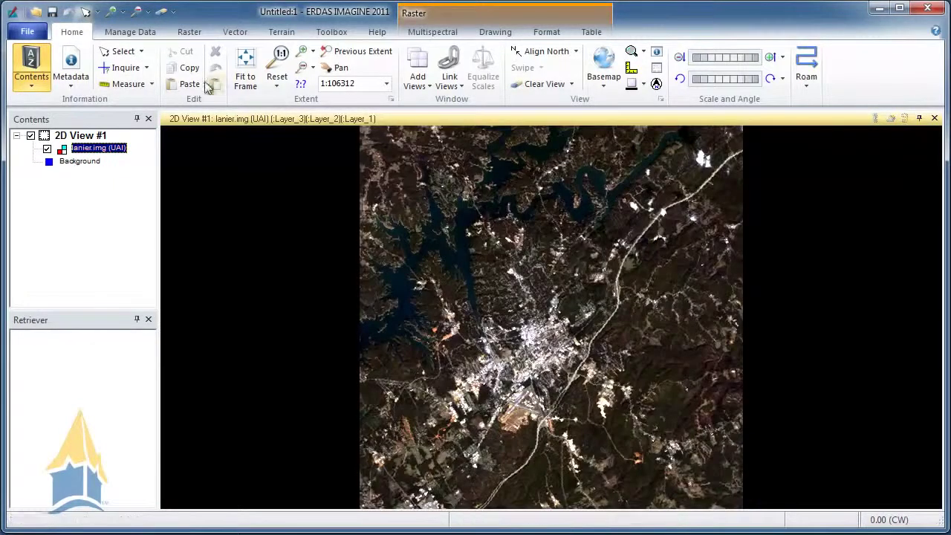
Open the Image Metadata for lanier.img, move its window fully into view, and check its general information and available layers.
{"action": "left_click", "coordinate": [73, 61]}
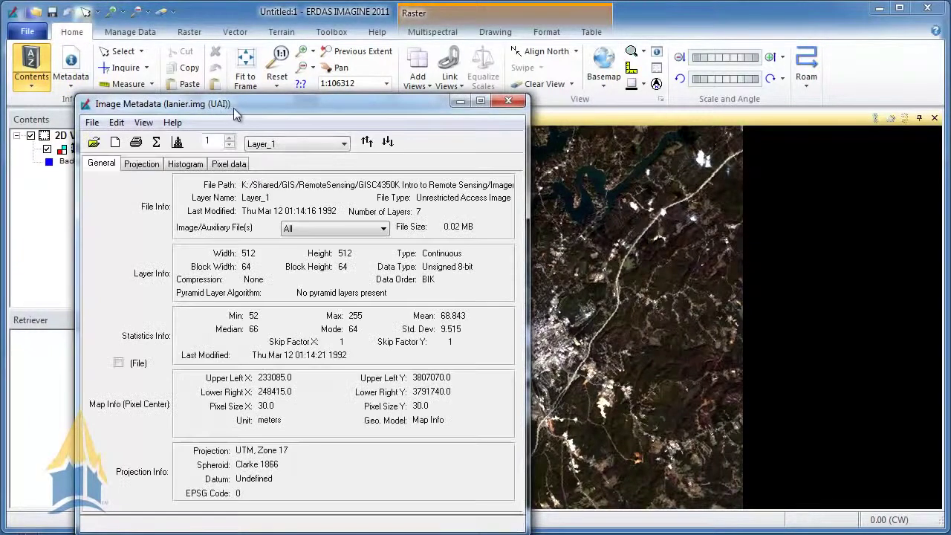
{"action": "left_click_drag", "start_coordinate": [233, 108], "coordinate": [328, 63]}
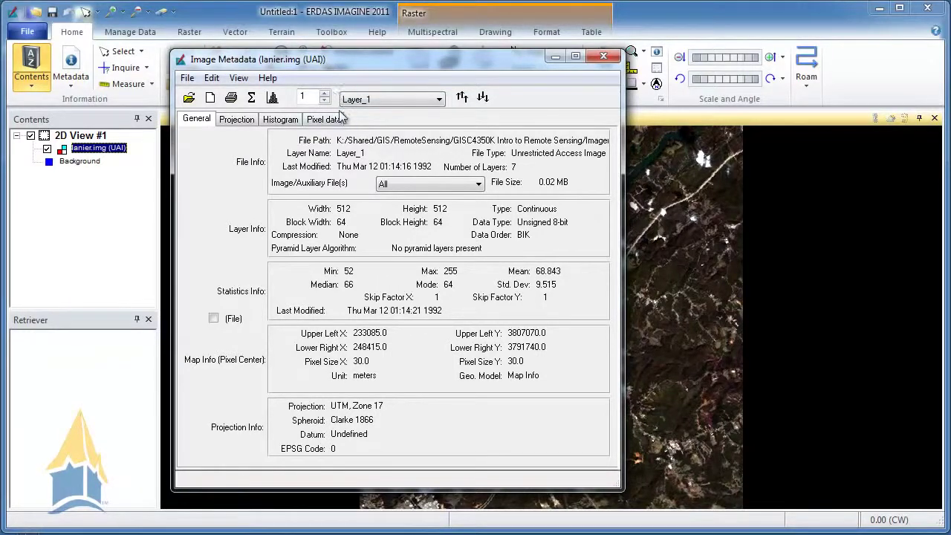
{"action": "left_click", "coordinate": [461, 98]}
{"action": "left_click", "coordinate": [483, 98]}
{"action": "left_click", "coordinate": [438, 102]}
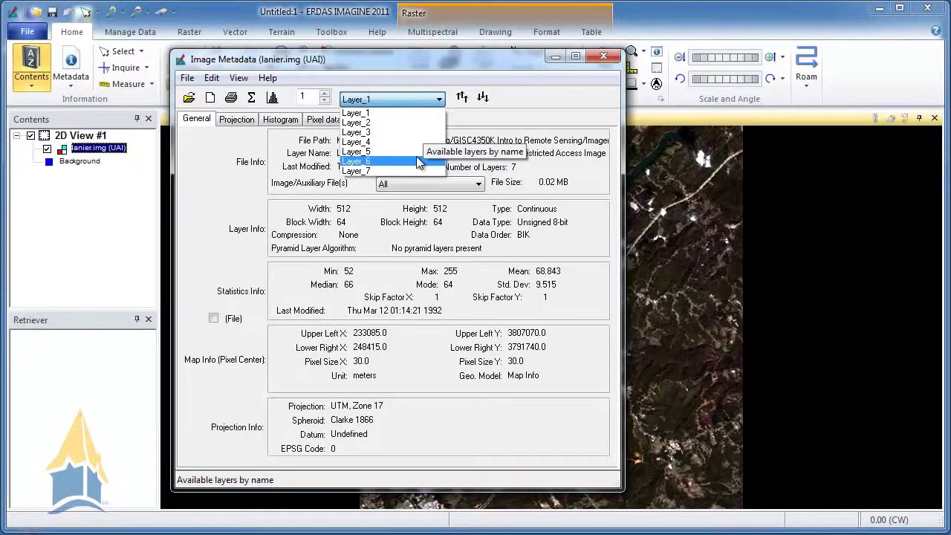
{"action": "left_click", "coordinate": [471, 114]}
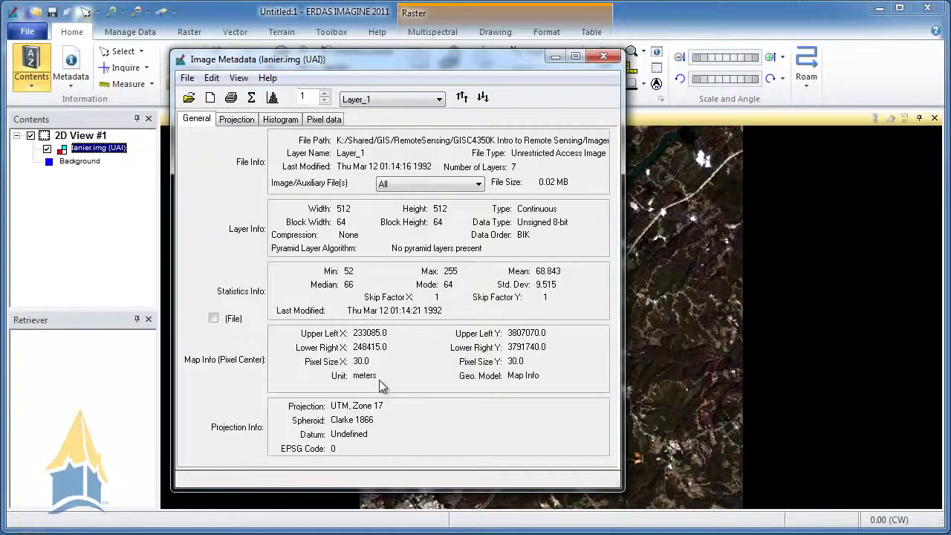
Compare the general metadata and statistics of Layer_6, Layer_7, Layer_5 and Layer_4, returning to Layer_6.
{"action": "left_click", "coordinate": [440, 99]}
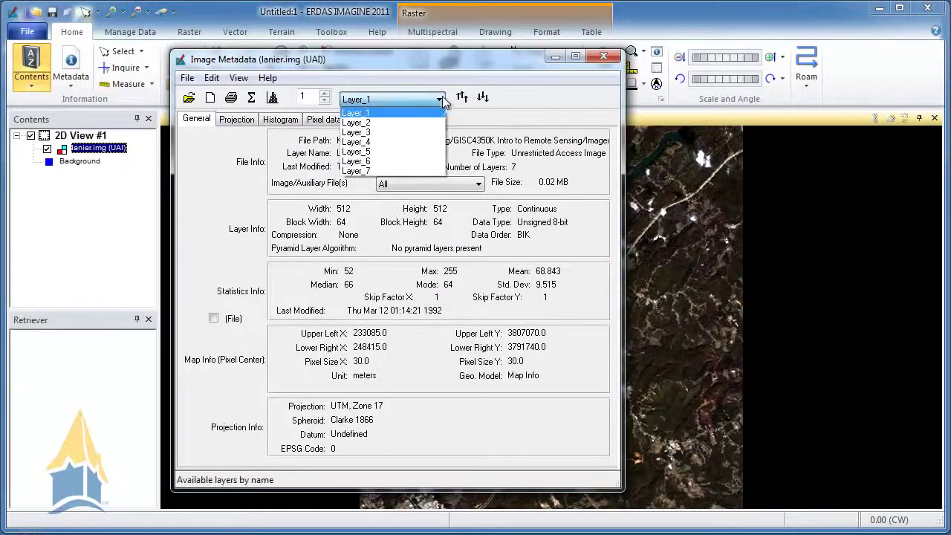
{"action": "left_click", "coordinate": [428, 161]}
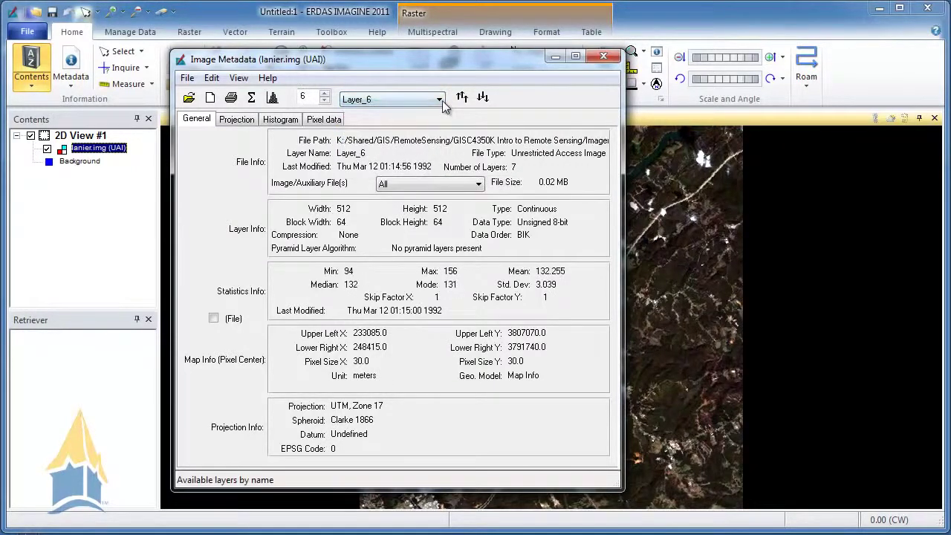
{"action": "left_click", "coordinate": [439, 98]}
{"action": "left_click", "coordinate": [420, 167]}
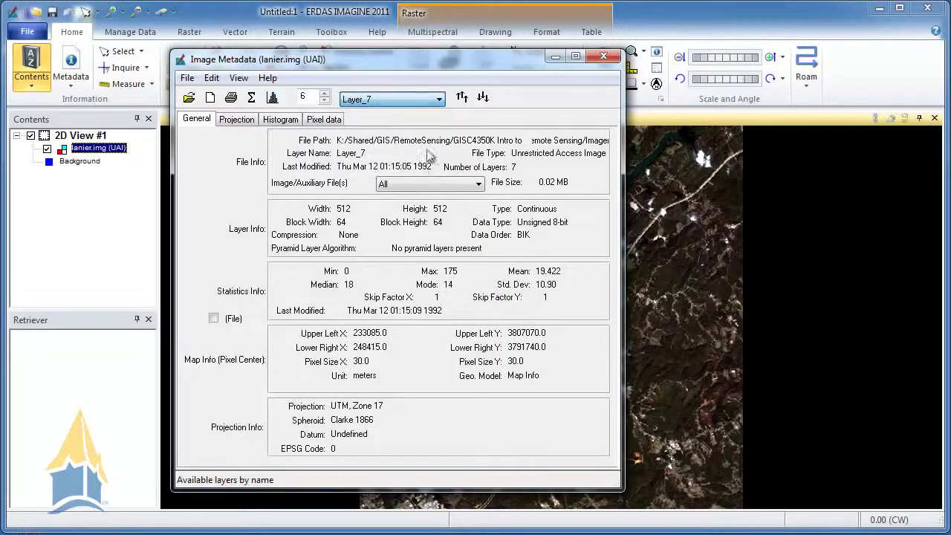
{"action": "left_click", "coordinate": [438, 99]}
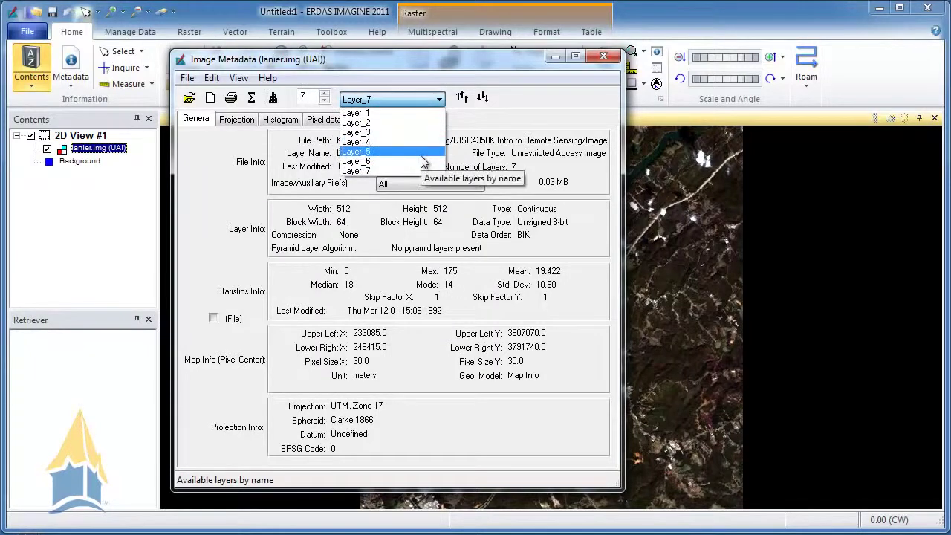
{"action": "left_click", "coordinate": [421, 153]}
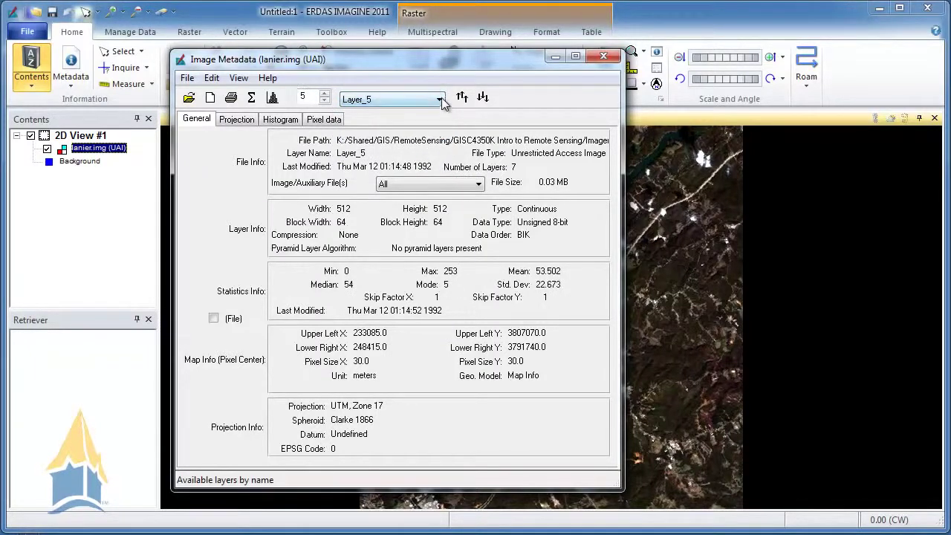
{"action": "left_click", "coordinate": [439, 98]}
{"action": "left_click", "coordinate": [414, 147]}
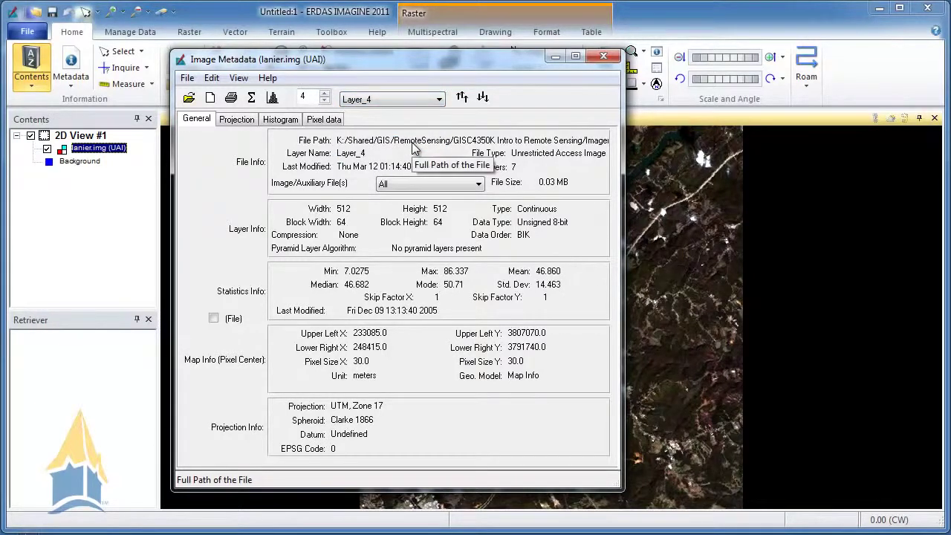
{"action": "left_click", "coordinate": [438, 100]}
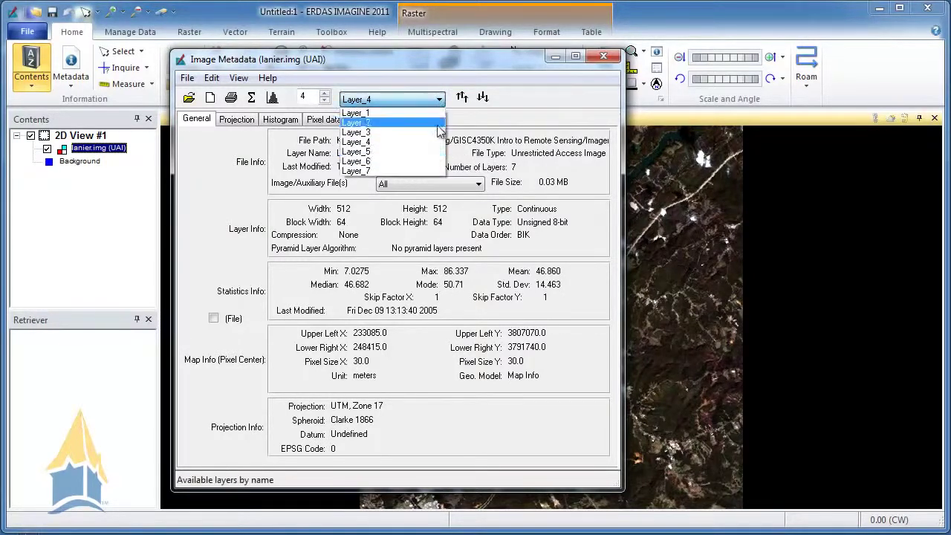
{"action": "left_click", "coordinate": [431, 162]}
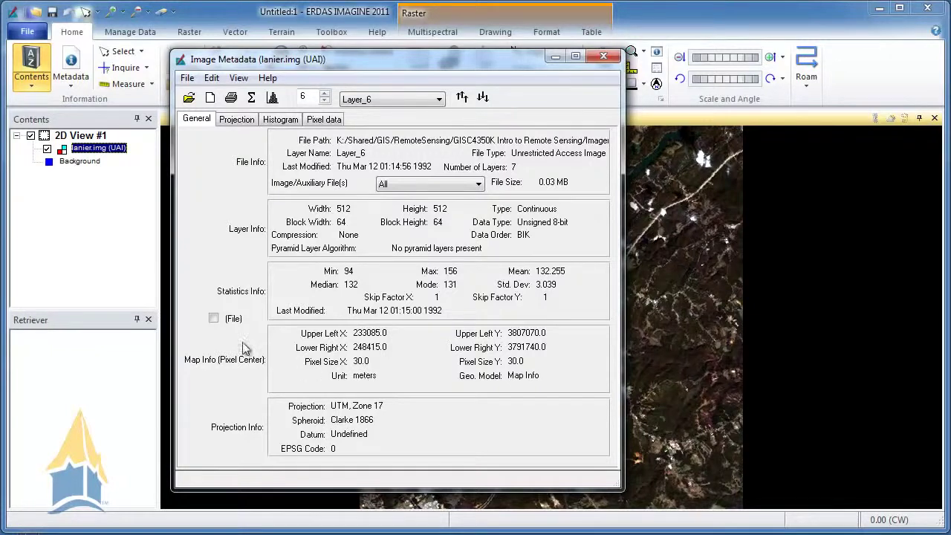
Review the projection details and the histograms of Layer_6 and Layer_4, and close the Image Metadata window.
{"action": "left_click", "coordinate": [246, 123]}
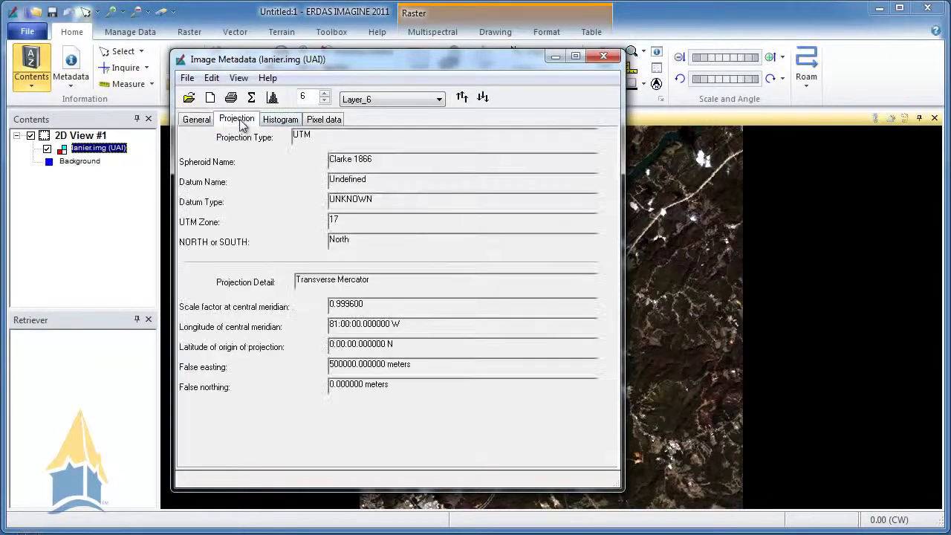
{"action": "left_click", "coordinate": [279, 121]}
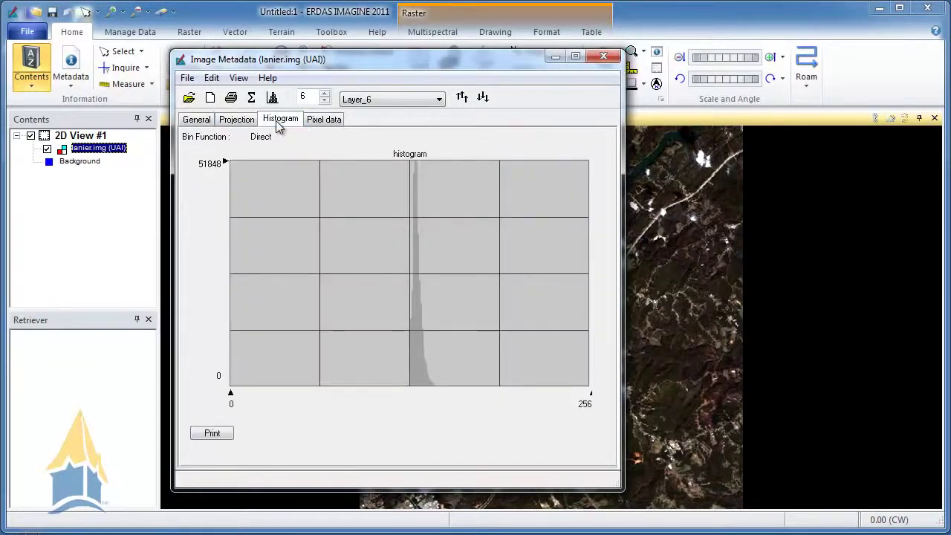
{"action": "left_click", "coordinate": [439, 99]}
{"action": "left_click", "coordinate": [427, 147]}
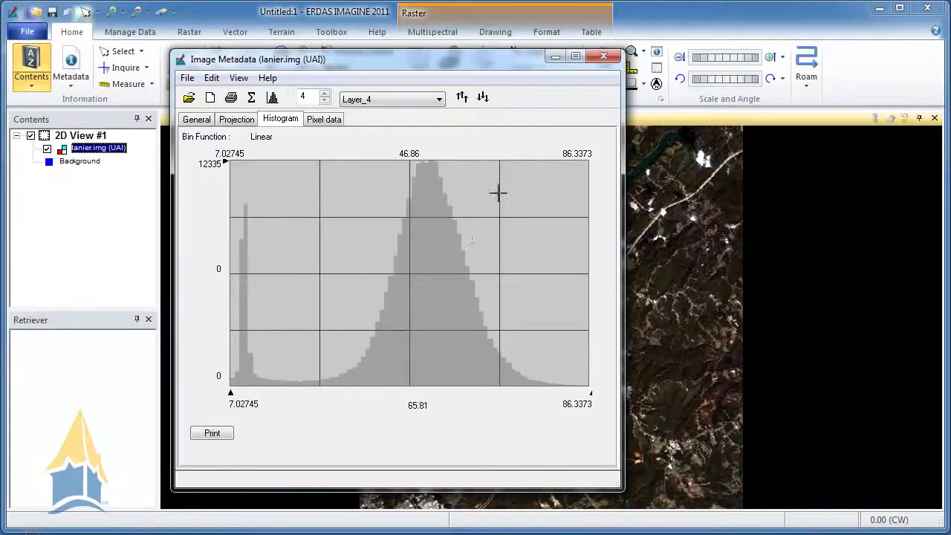
{"action": "left_click", "coordinate": [604, 57]}
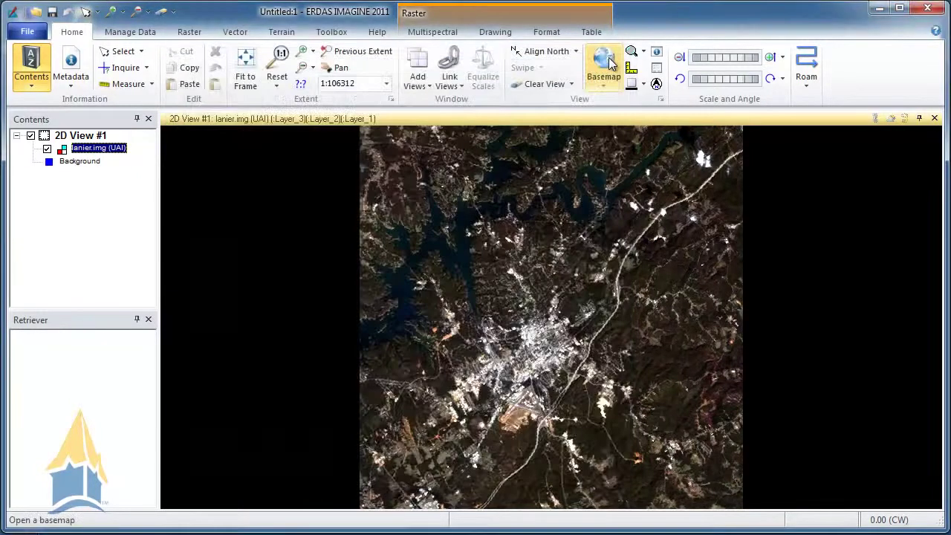
Review the raster classification tools offered for unsupervised, supervised and hyperspectral processing.
{"action": "left_click", "coordinate": [191, 32]}
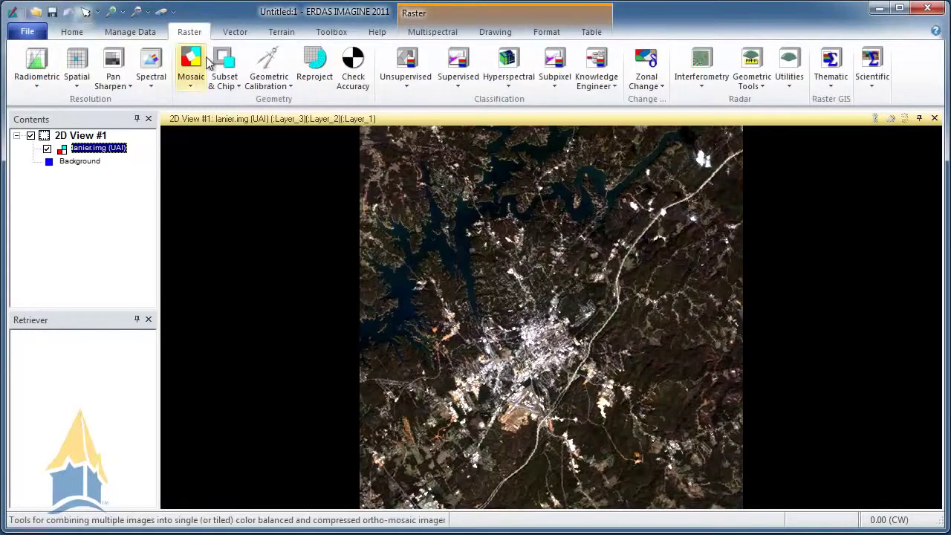
{"action": "left_click", "coordinate": [405, 90]}
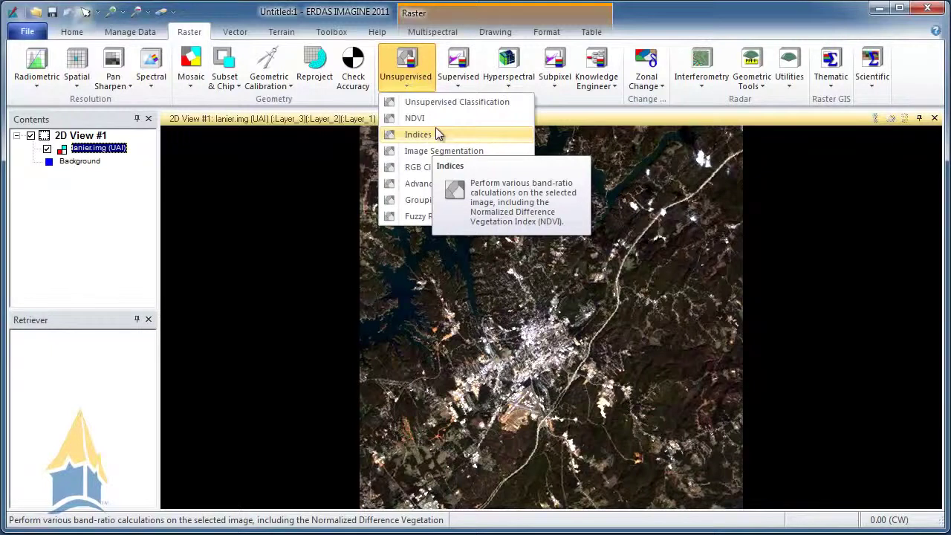
{"action": "left_click", "coordinate": [465, 88]}
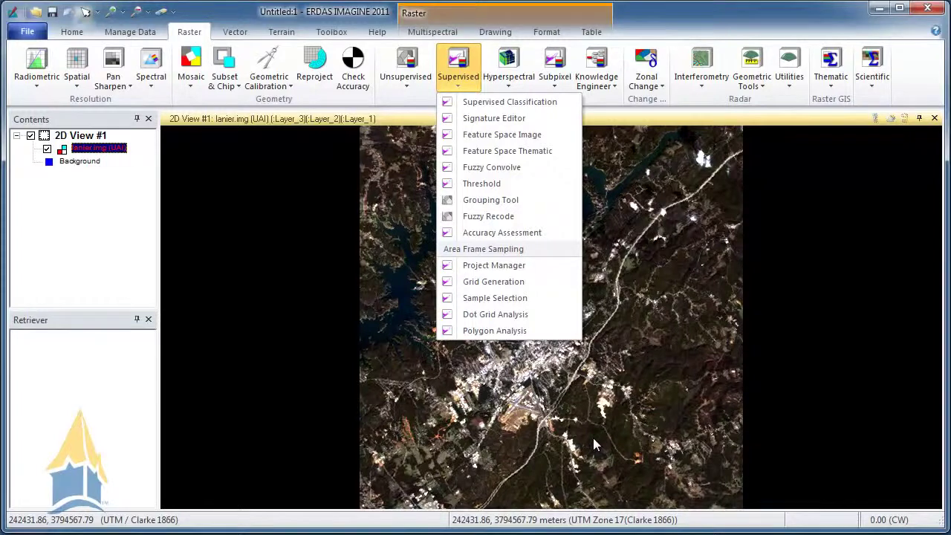
{"action": "left_click", "coordinate": [428, 108]}
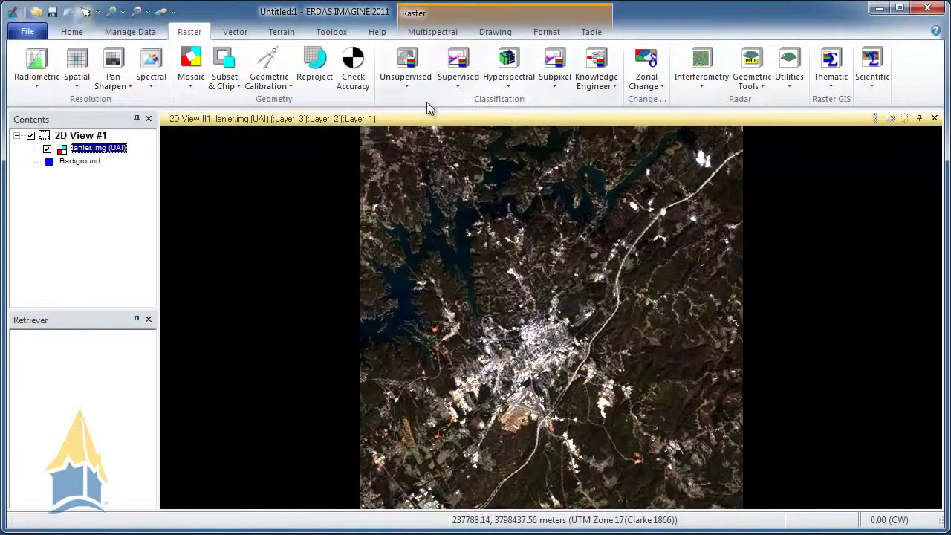
{"action": "left_click", "coordinate": [510, 89]}
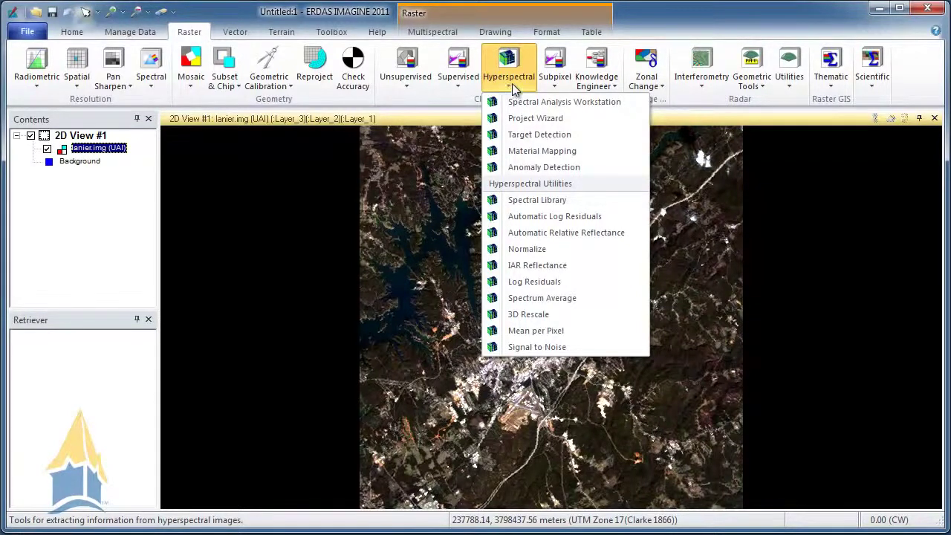
{"action": "left_click", "coordinate": [512, 85]}
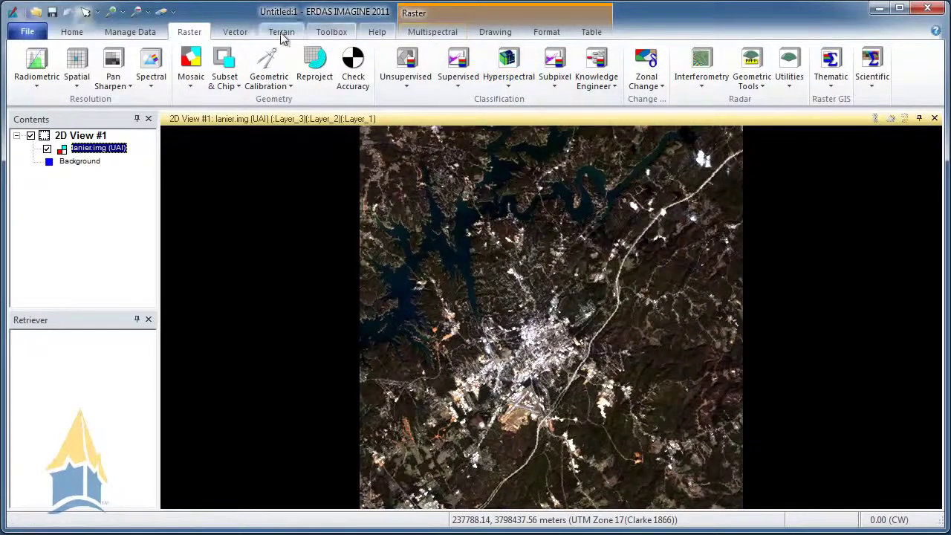
Look over the vector tools, the multispectral display options and the Toolbox commands such as Model Maker.
{"action": "left_click", "coordinate": [237, 33]}
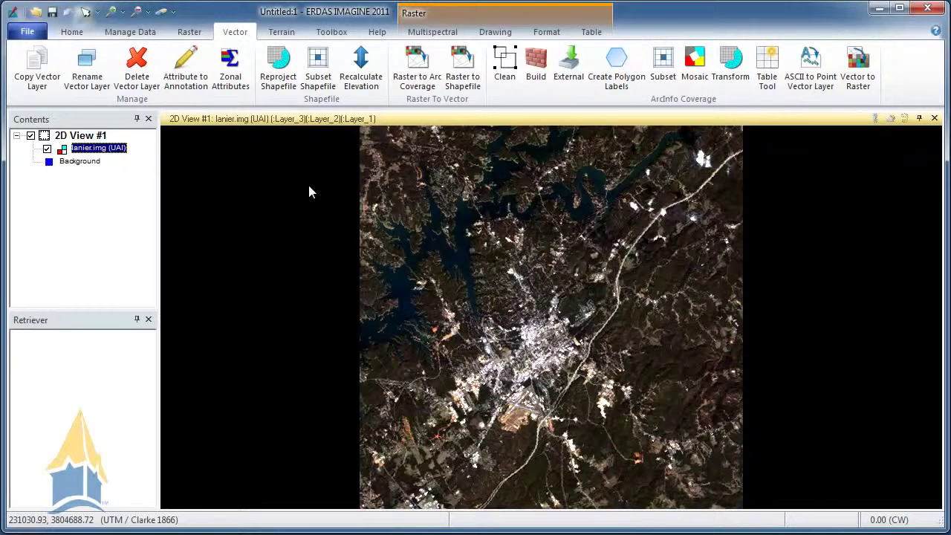
{"action": "left_click", "coordinate": [452, 34]}
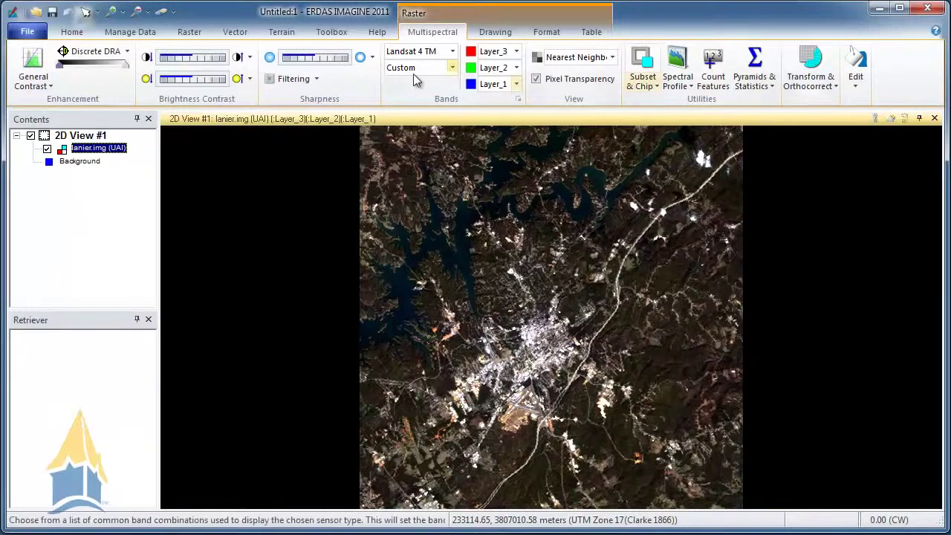
{"action": "left_click", "coordinate": [331, 32]}
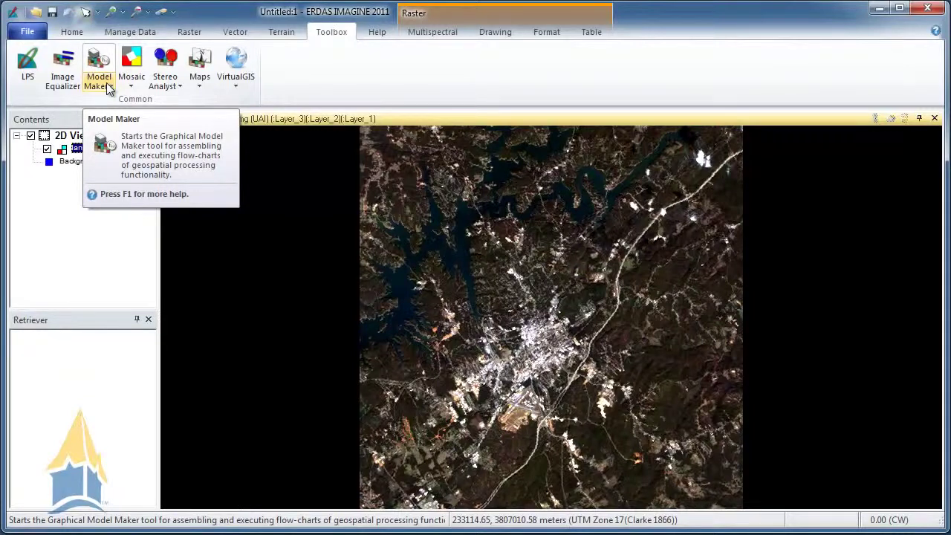
Review the terrain analysis commands, the DEM tools and the multispectral display options.
{"action": "left_click", "coordinate": [287, 35]}
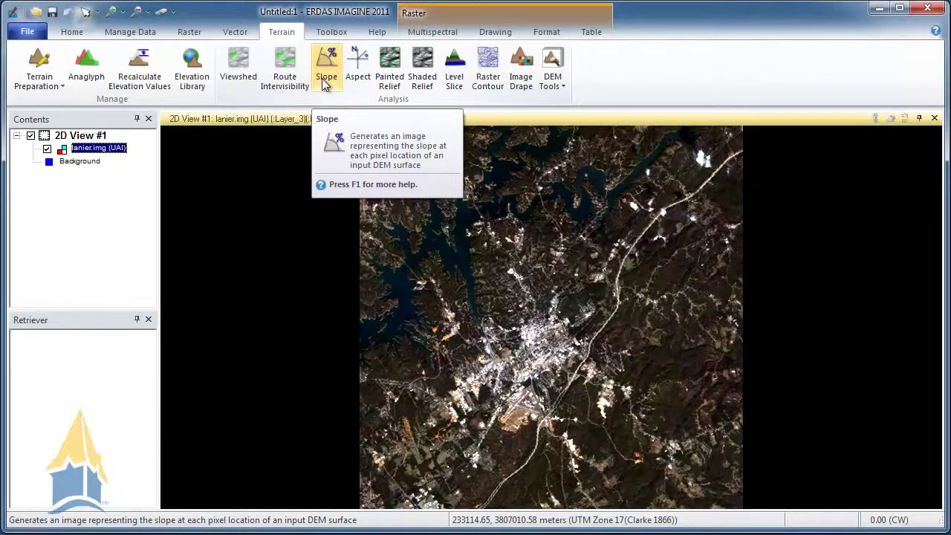
{"action": "left_click", "coordinate": [553, 86]}
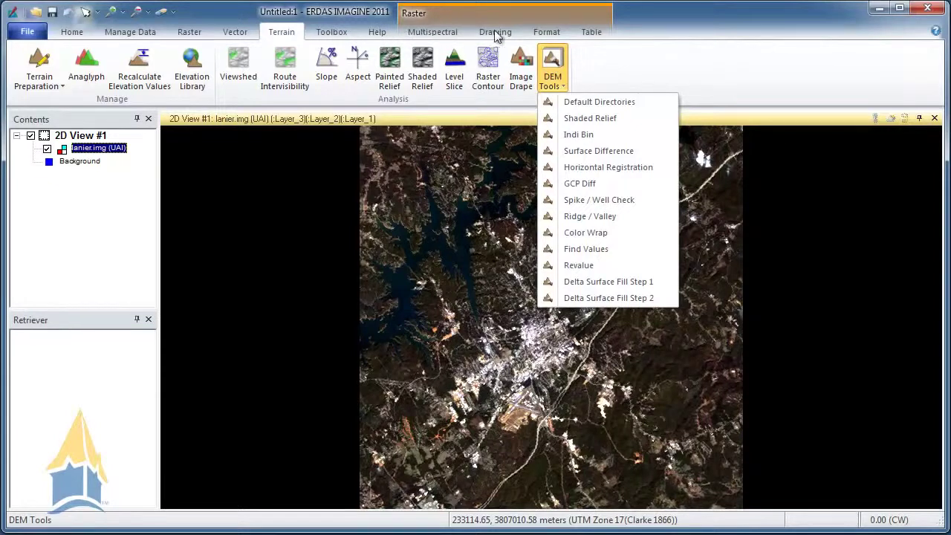
{"action": "left_click", "coordinate": [440, 34]}
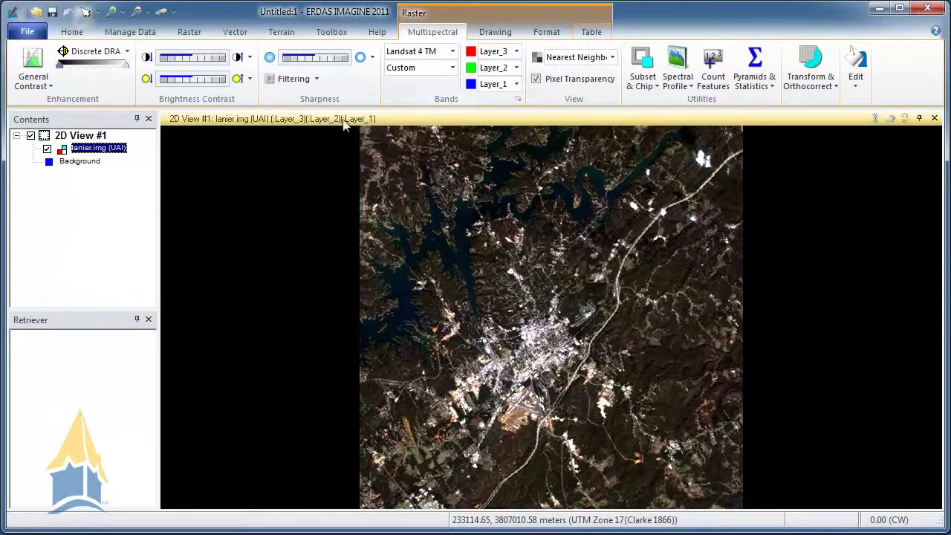
Choose panAtlanta.img from the Imagery and Data folder as the raster layer to add to the view.
{"action": "right_click", "coordinate": [232, 143]}
{"action": "left_click", "coordinate": [295, 159]}
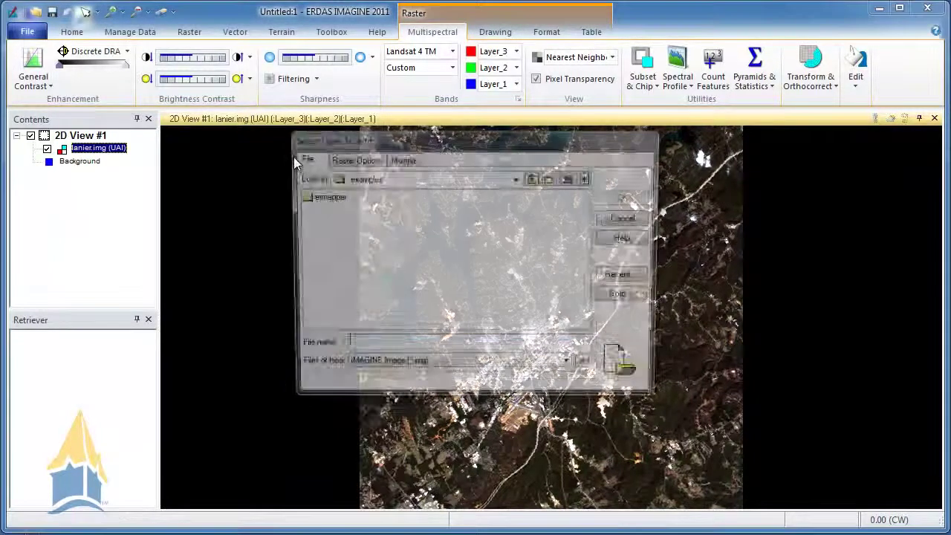
{"action": "left_click", "coordinate": [623, 278]}
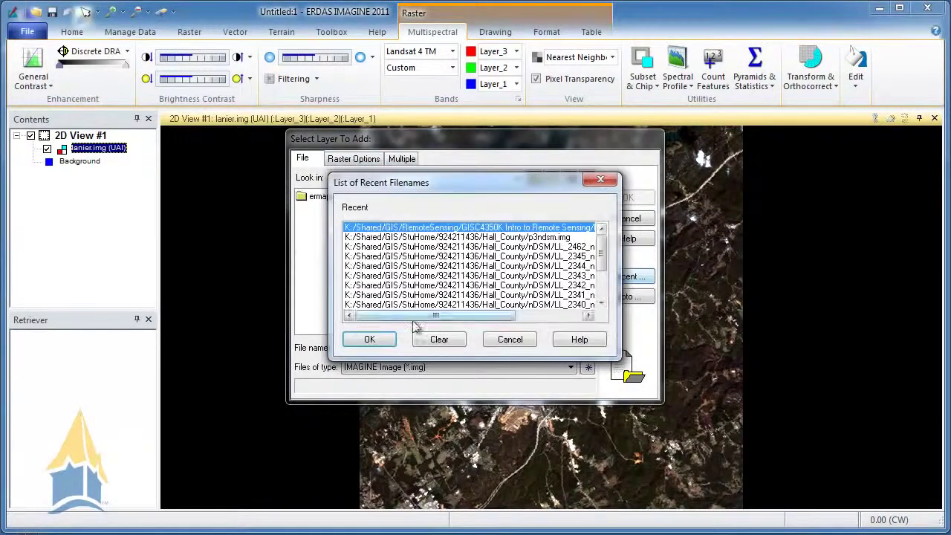
{"action": "left_click", "coordinate": [368, 338]}
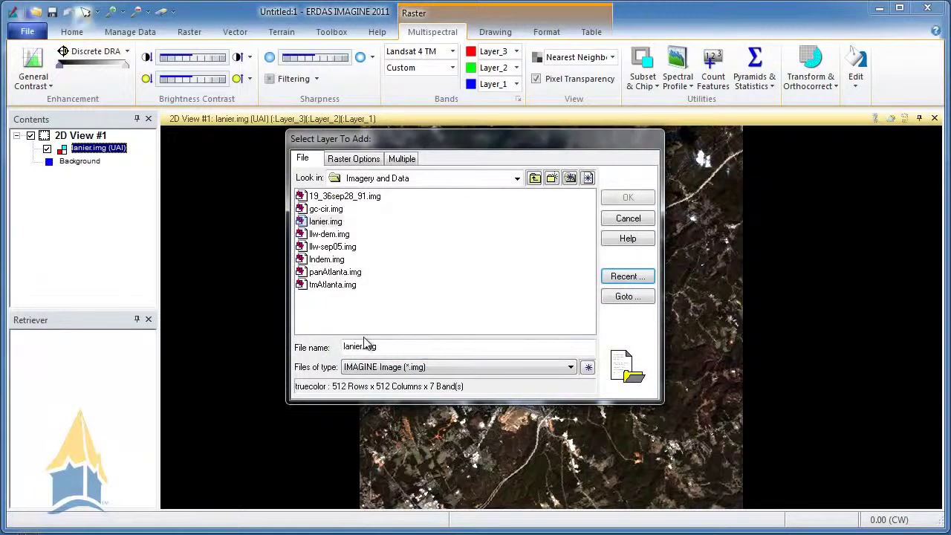
{"action": "left_click", "coordinate": [349, 273]}
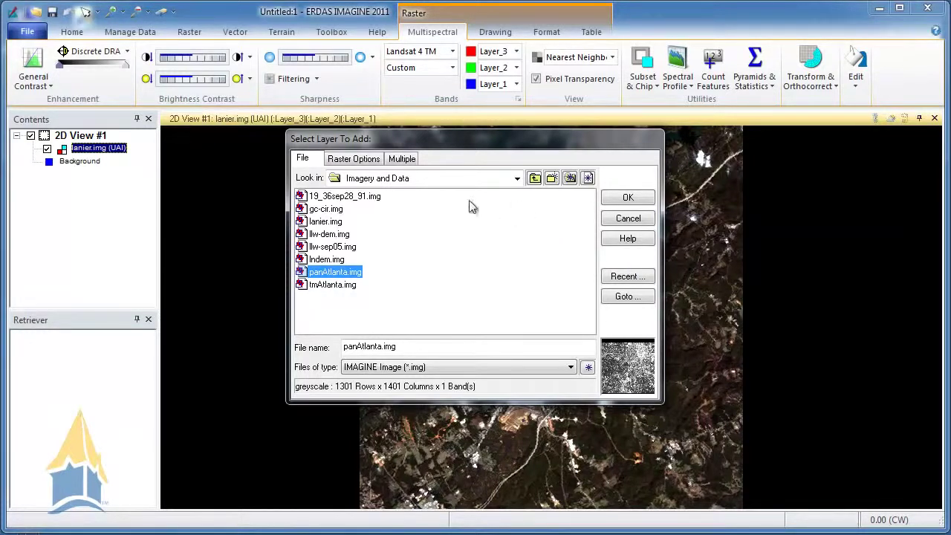
Enable Fit to Frame in the raster options and add panAtlanta.img to the view.
{"action": "left_click", "coordinate": [364, 163]}
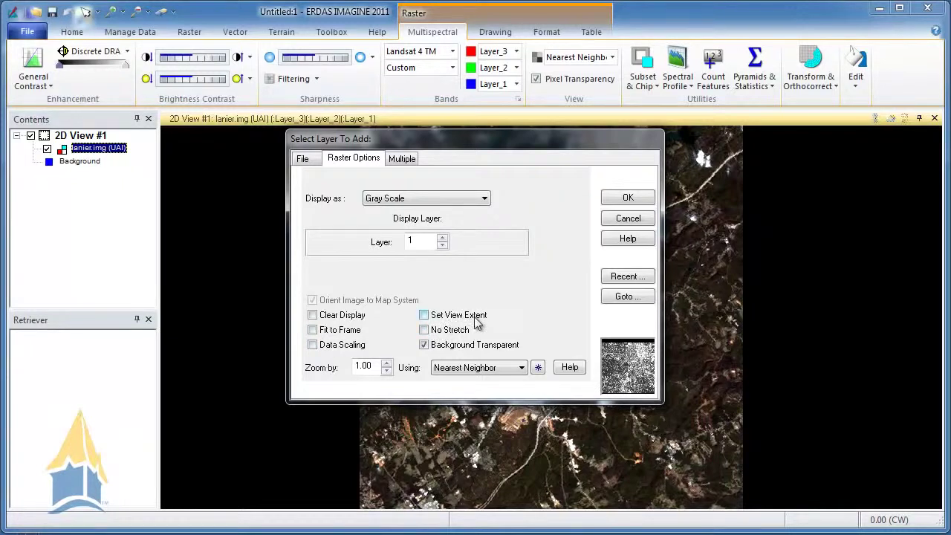
{"action": "left_click", "coordinate": [424, 316]}
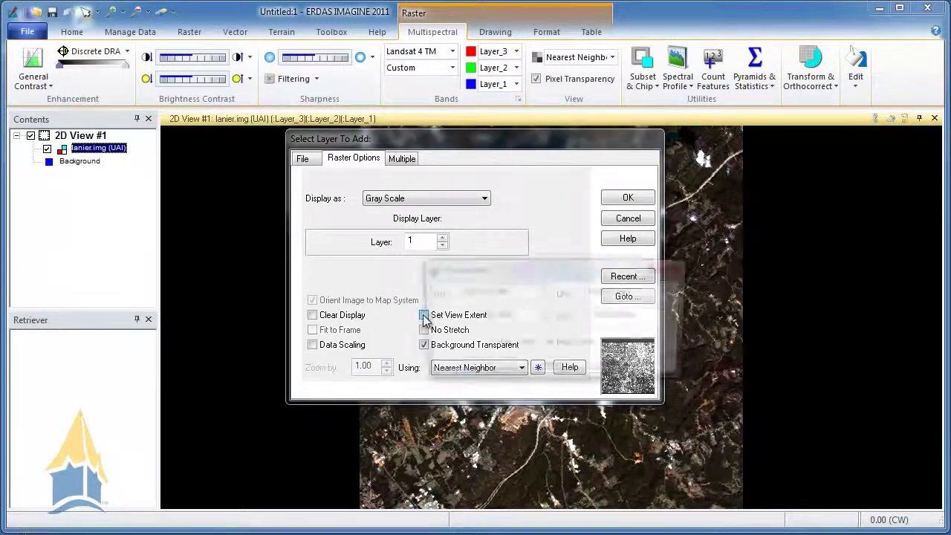
{"action": "left_click", "coordinate": [550, 369]}
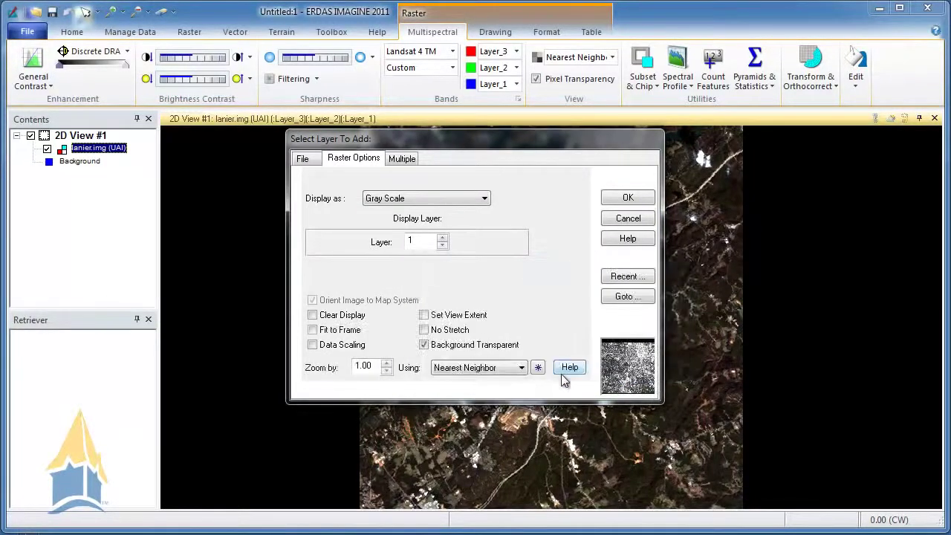
{"action": "left_click", "coordinate": [313, 331]}
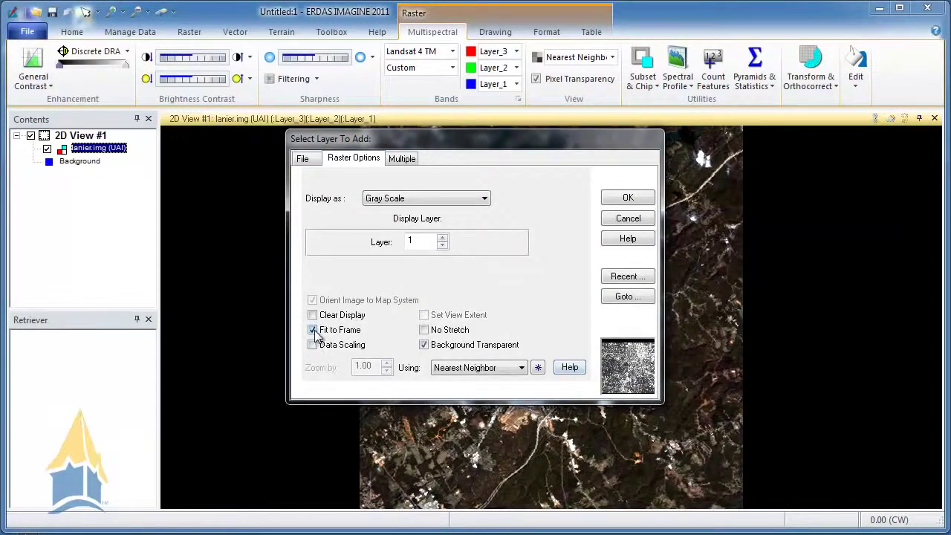
{"action": "left_click", "coordinate": [626, 199]}
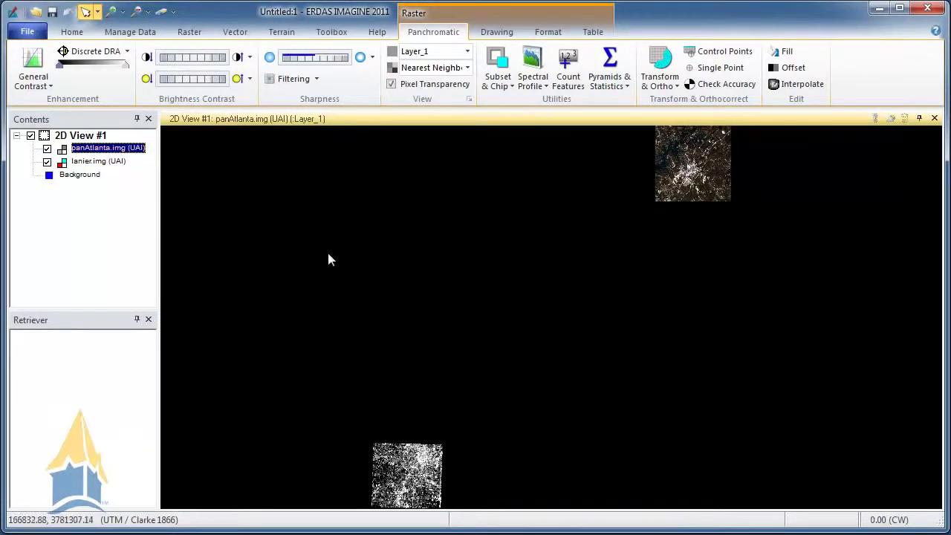
Toggle the visibility of the lanier.img layer and leave it hidden.
{"action": "left_click", "coordinate": [47, 163]}
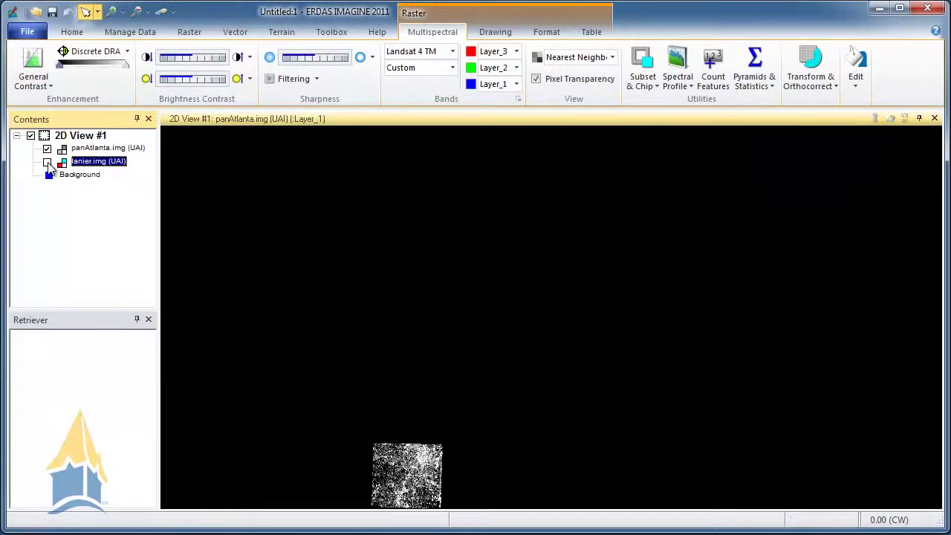
{"action": "left_click", "coordinate": [48, 162]}
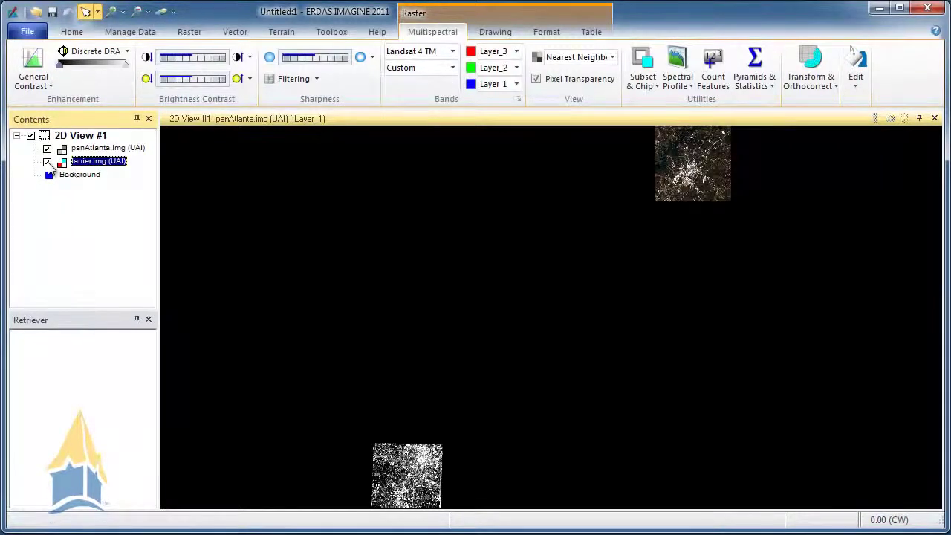
{"action": "left_click", "coordinate": [48, 162]}
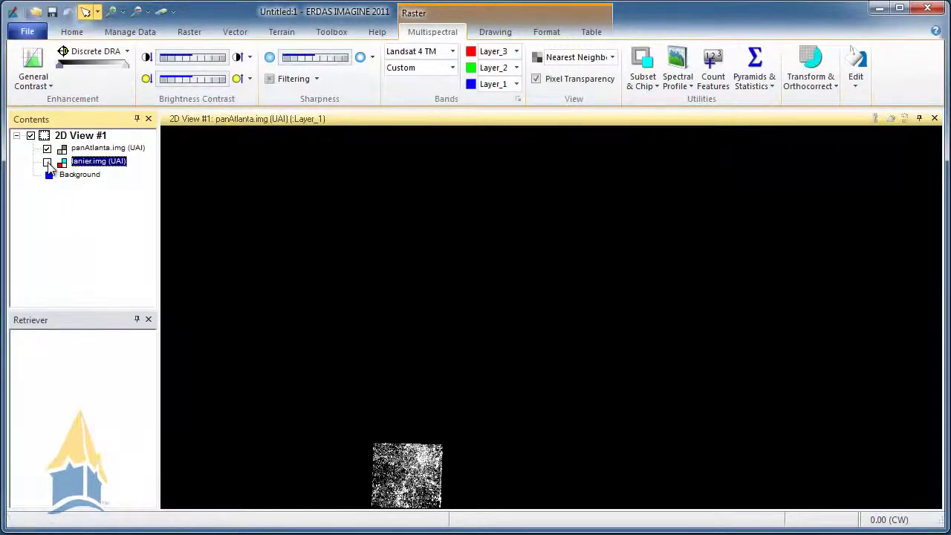
Compare the display options offered for panAtlanta.img and lanier.img by alternating the active layer, ending on panAtlanta.img.
{"action": "left_click", "coordinate": [97, 149]}
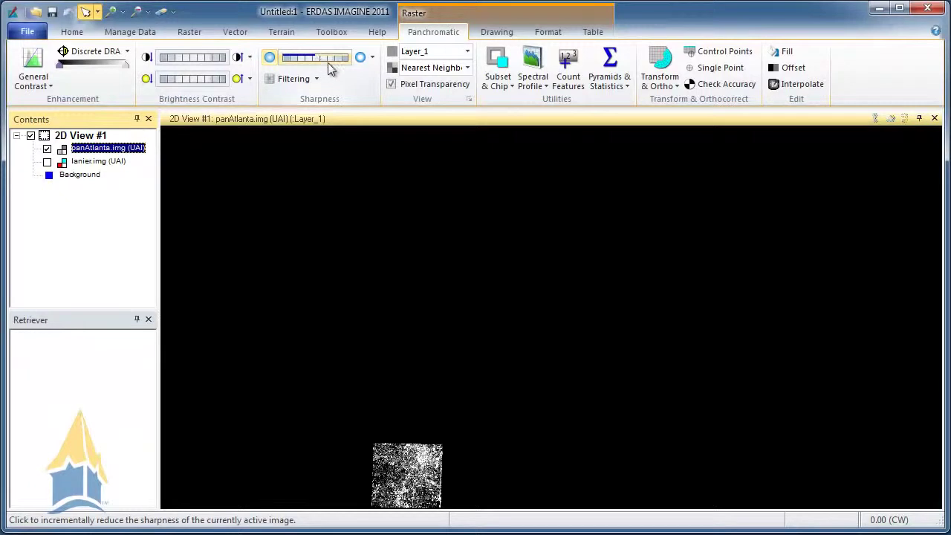
{"action": "left_click", "coordinate": [101, 162]}
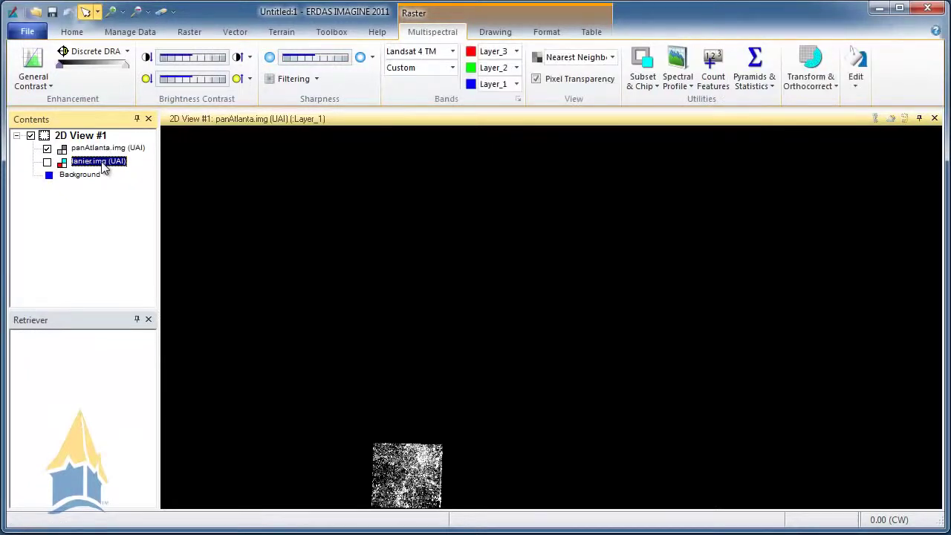
{"action": "left_click", "coordinate": [107, 149]}
{"action": "left_click", "coordinate": [106, 162]}
{"action": "left_click", "coordinate": [110, 150]}
{"action": "left_click", "coordinate": [110, 162]}
{"action": "left_click", "coordinate": [112, 150]}
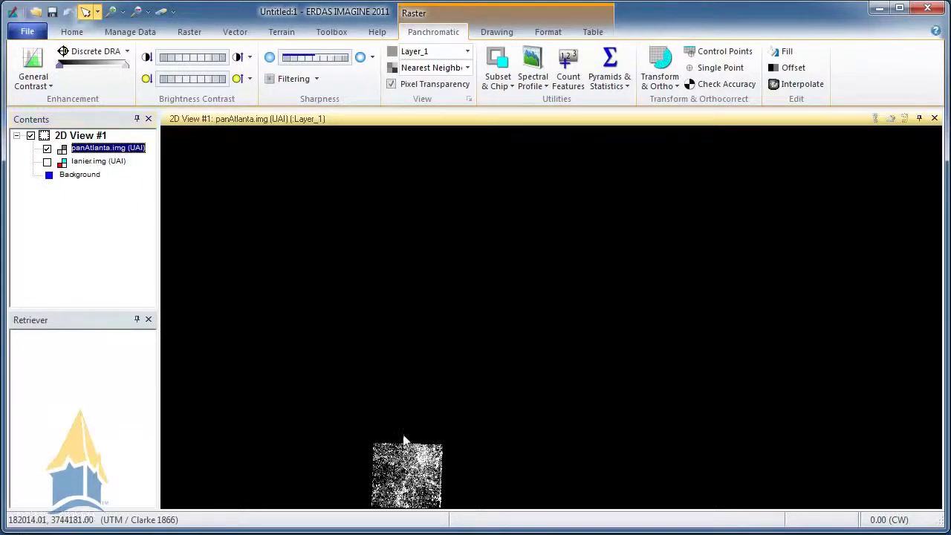
Examine the panAtlanta.img imagery up close and review its general image metadata.
{"action": "left_click_drag", "start_coordinate": [420, 431], "coordinate": [501, 318]}
{"action": "scroll", "coordinate": [501, 319], "scroll_direction": "up", "scroll_amount": 8}
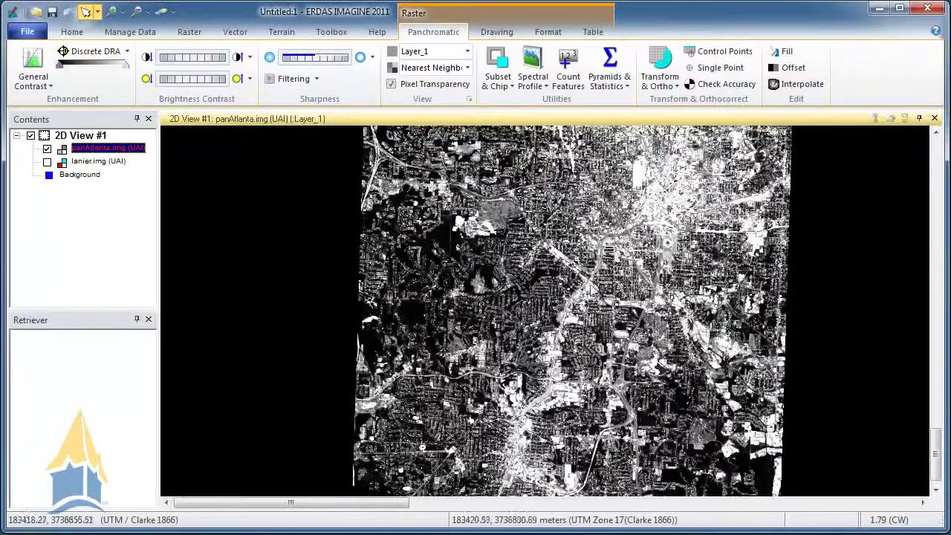
{"action": "scroll", "coordinate": [591, 277], "scroll_direction": "up", "scroll_amount": 5}
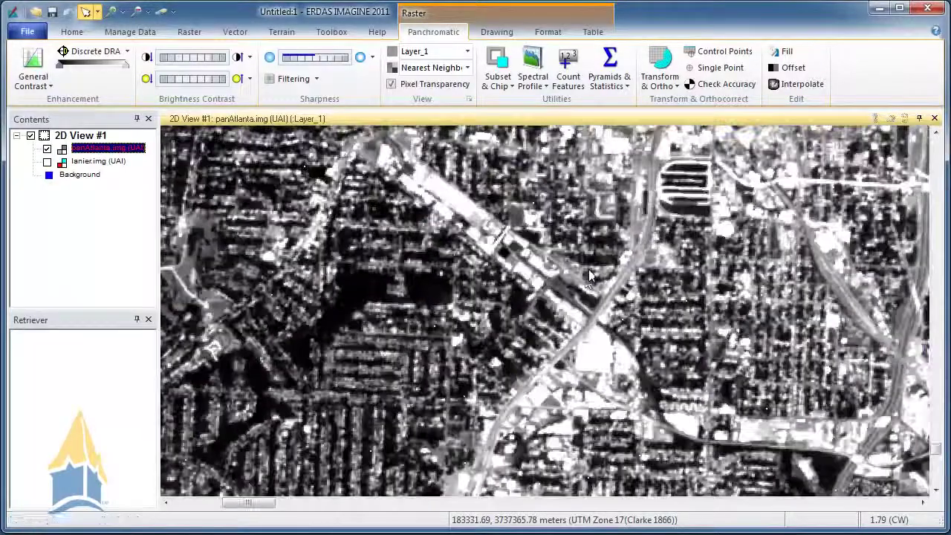
{"action": "scroll", "coordinate": [576, 277], "scroll_direction": "up", "scroll_amount": 4}
{"action": "scroll", "coordinate": [573, 276], "scroll_direction": "down", "scroll_amount": 3}
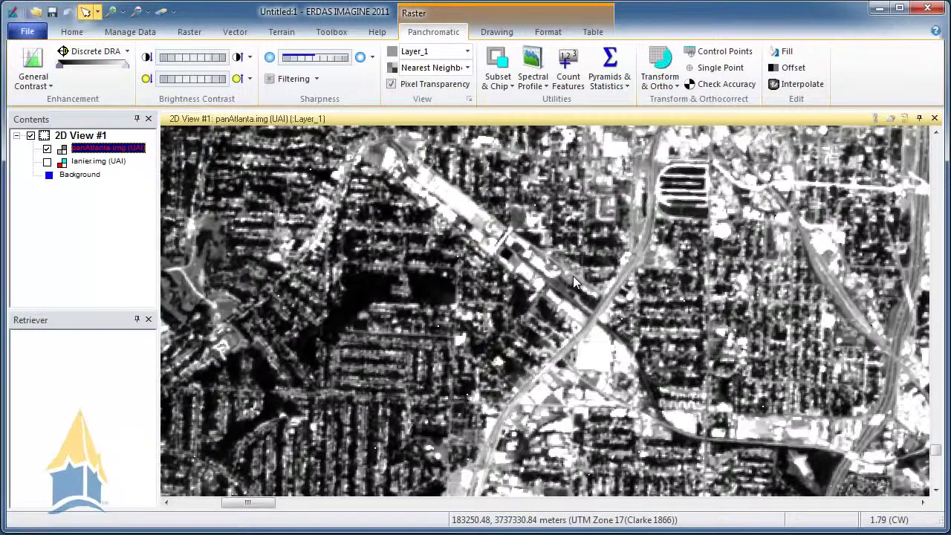
{"action": "left_click", "coordinate": [111, 147]}
{"action": "left_click", "coordinate": [72, 32]}
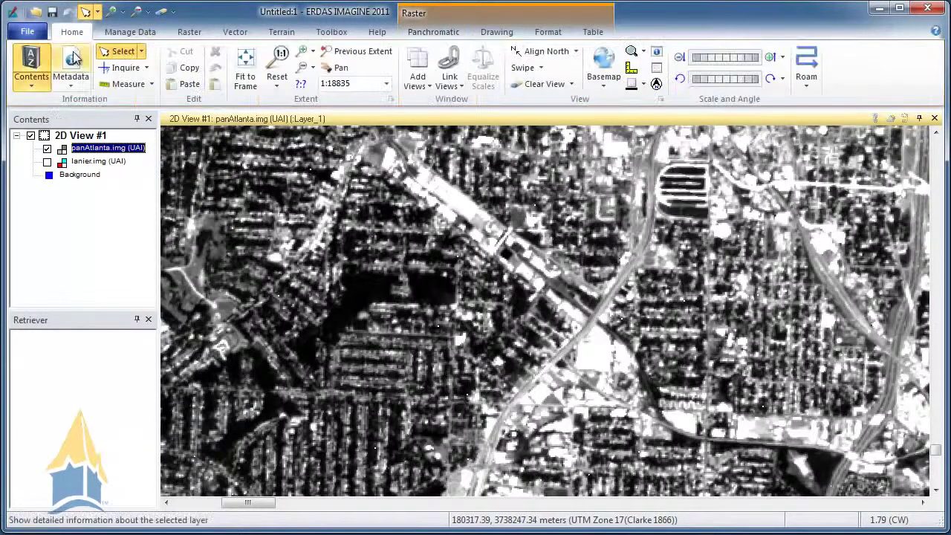
{"action": "left_click", "coordinate": [75, 64]}
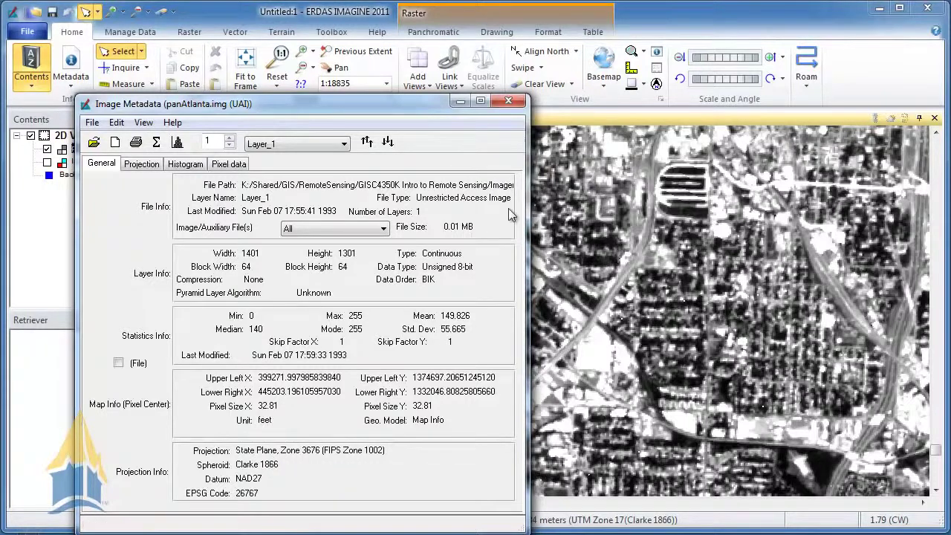
{"action": "left_click", "coordinate": [509, 101]}
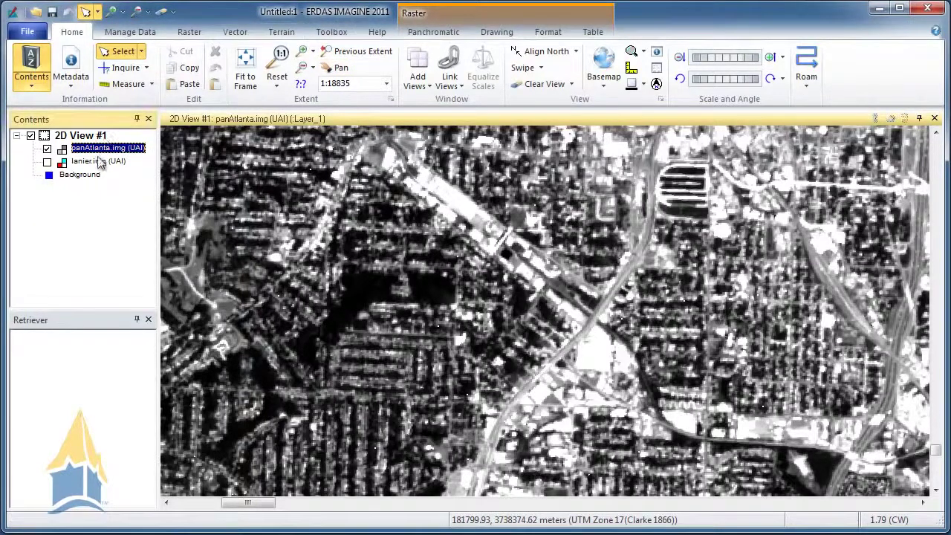
Make the lanier.img layer visible again and fit the view to the data extent to inspect it.
{"action": "left_click", "coordinate": [47, 162]}
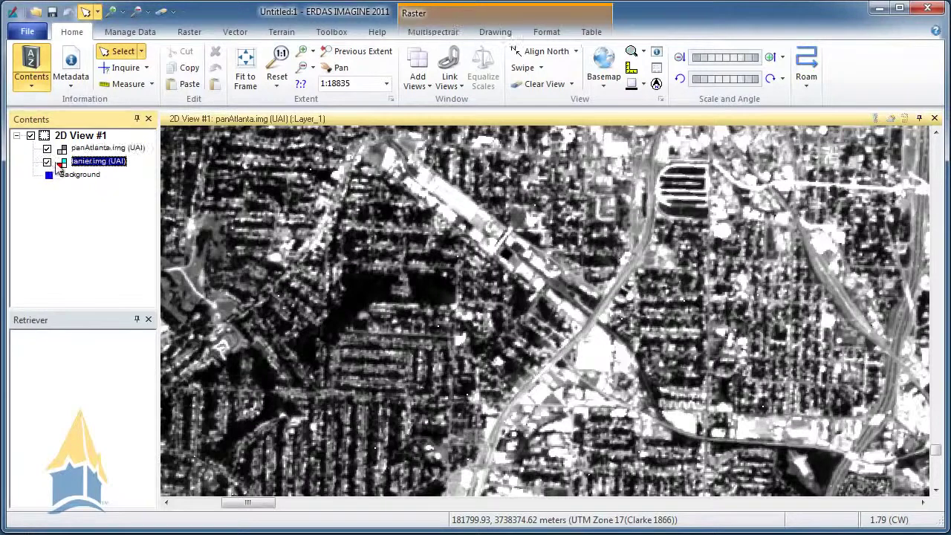
{"action": "right_click", "coordinate": [93, 160]}
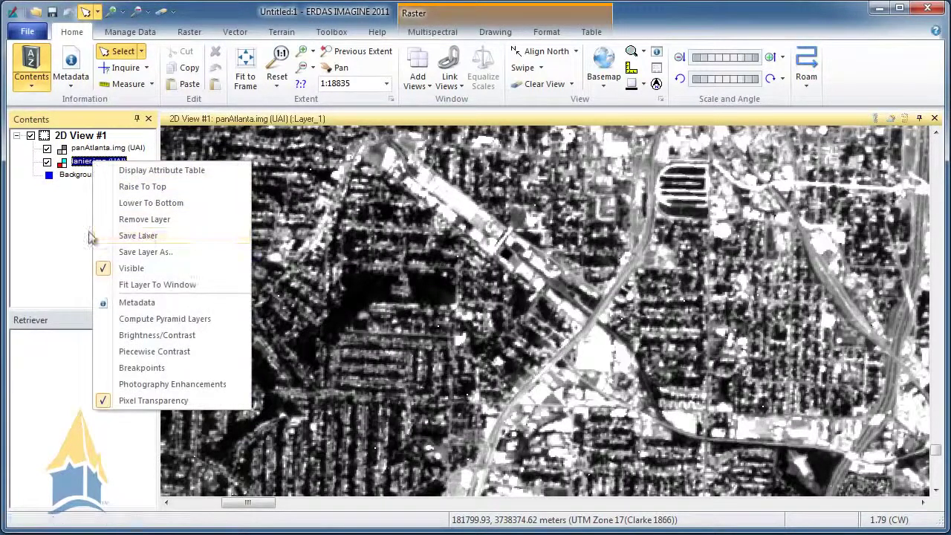
{"action": "left_click", "coordinate": [82, 190]}
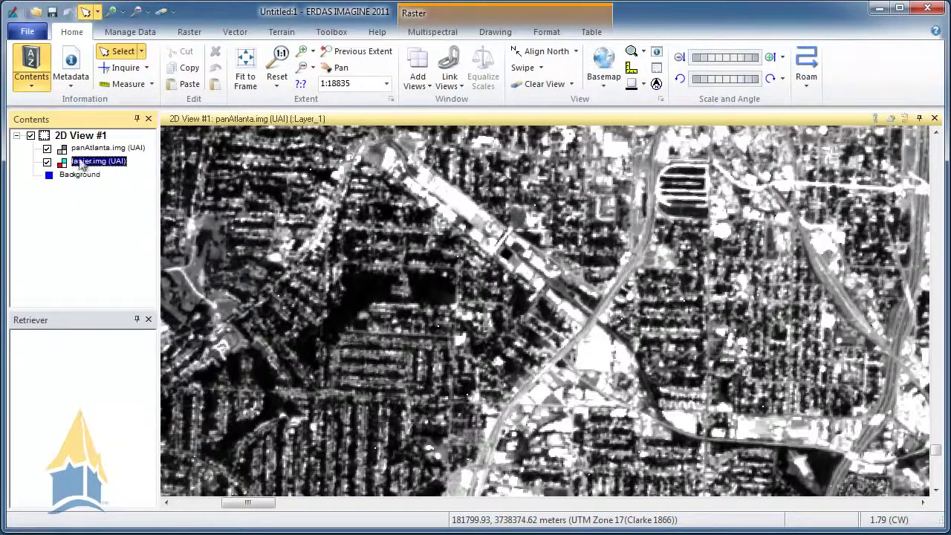
{"action": "right_click", "coordinate": [248, 178]}
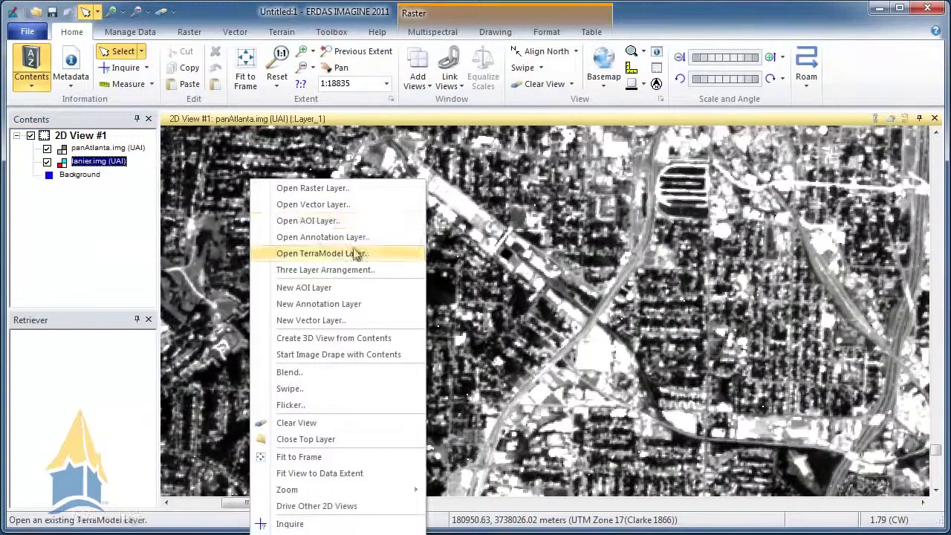
{"action": "left_click", "coordinate": [320, 470]}
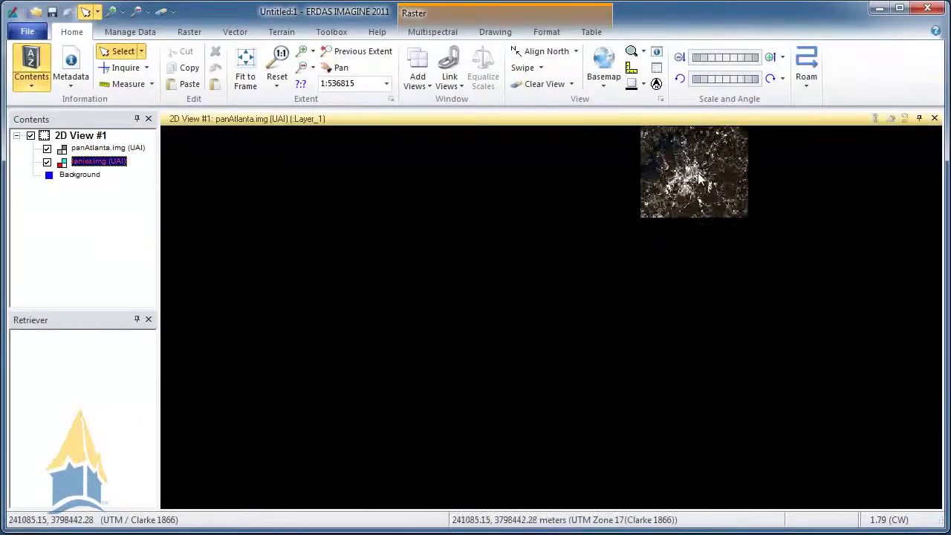
{"action": "scroll", "coordinate": [717, 182], "scroll_direction": "up", "scroll_amount": 5}
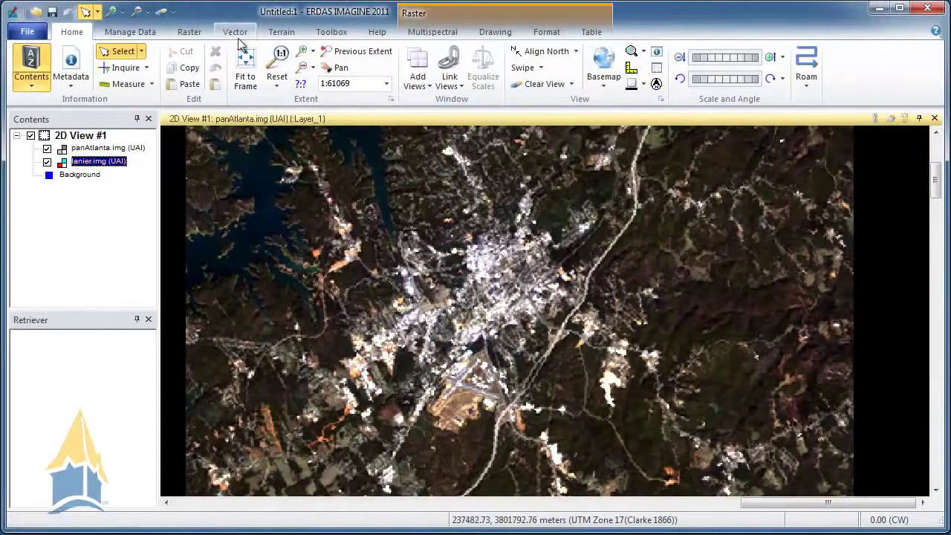
Check the Mosaic options among the raster tools and open the Unsupervised Classification settings for lanier.img.
{"action": "left_click", "coordinate": [192, 32]}
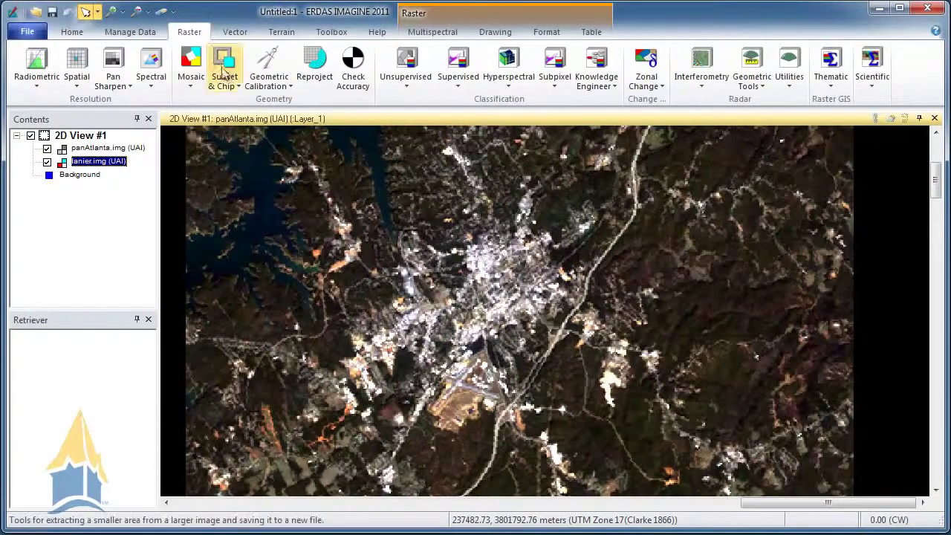
{"action": "left_click", "coordinate": [192, 89]}
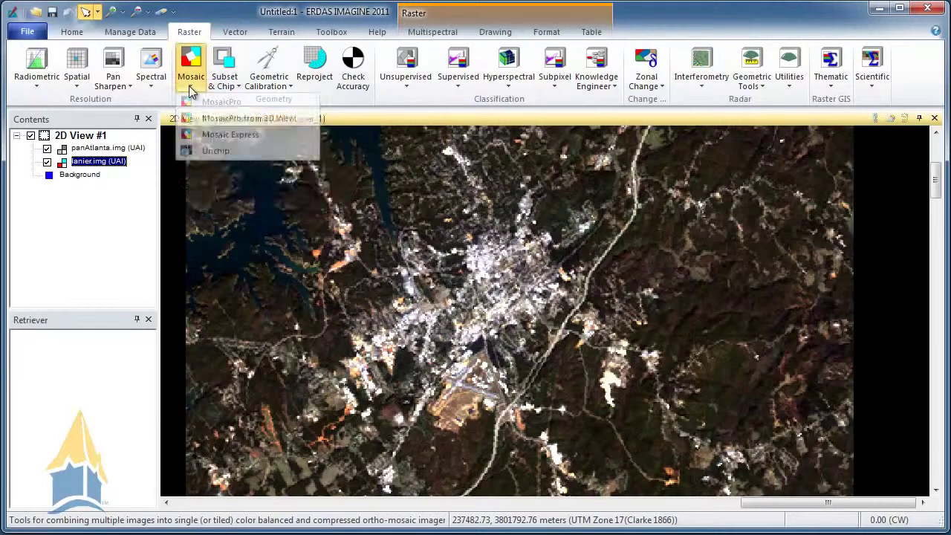
{"action": "left_click", "coordinate": [191, 90]}
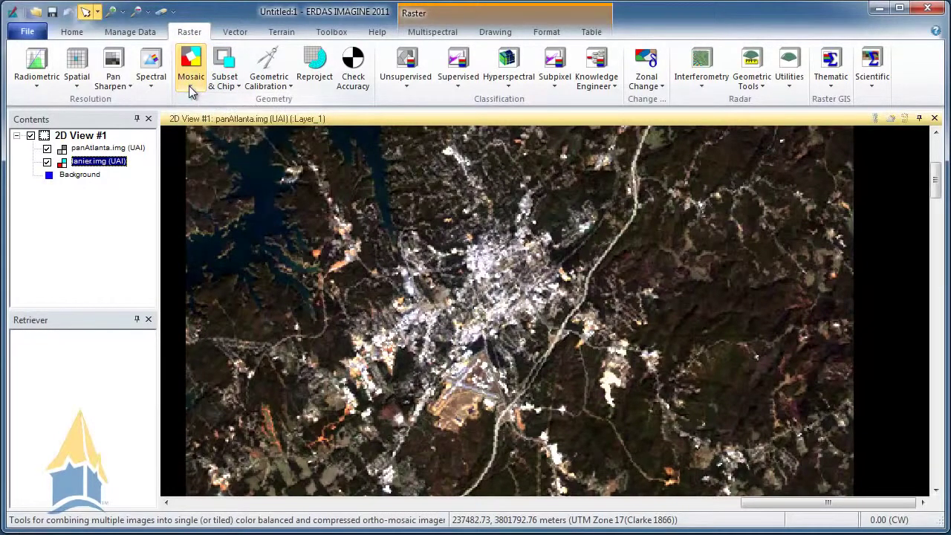
{"action": "left_click", "coordinate": [427, 92]}
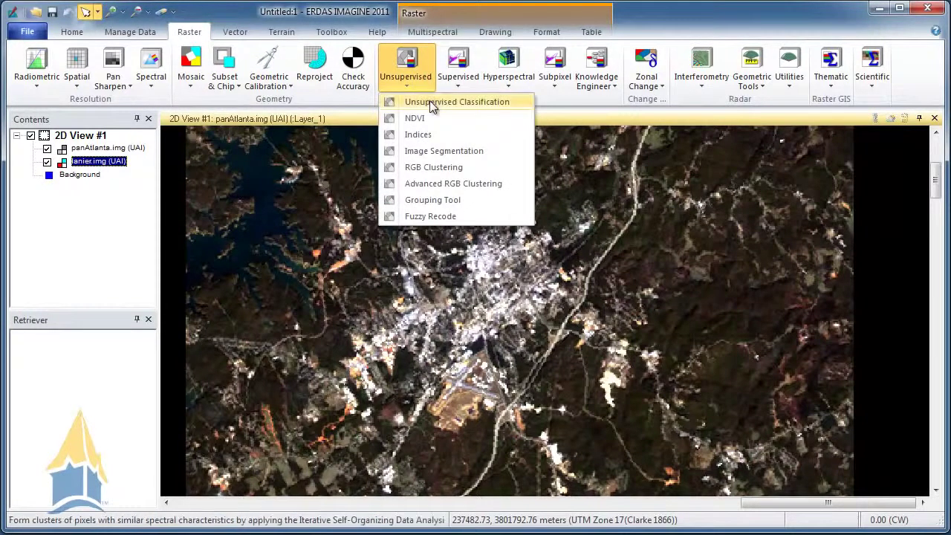
{"action": "left_click", "coordinate": [429, 101]}
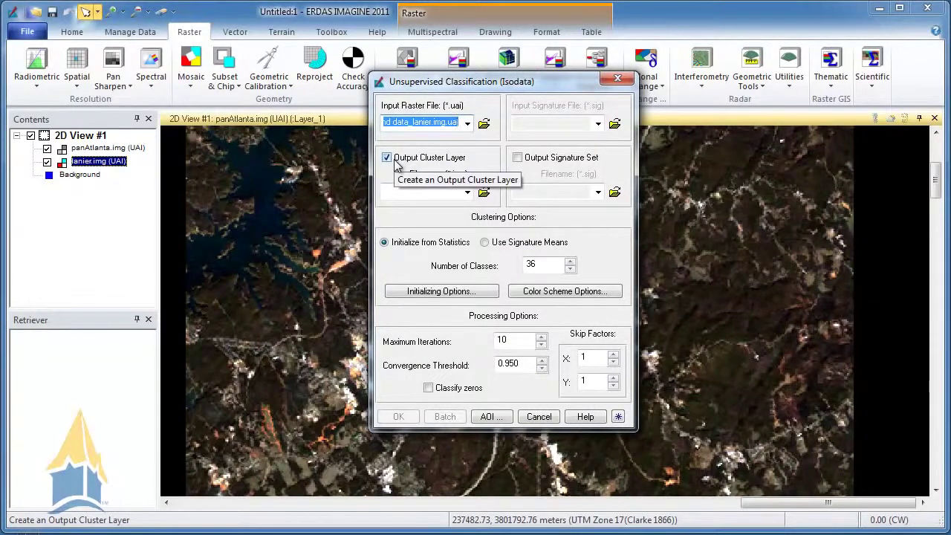
Set the original lanier.img file as the classification input raster and name the output cluster layer temp.img.
{"action": "left_click", "coordinate": [467, 124]}
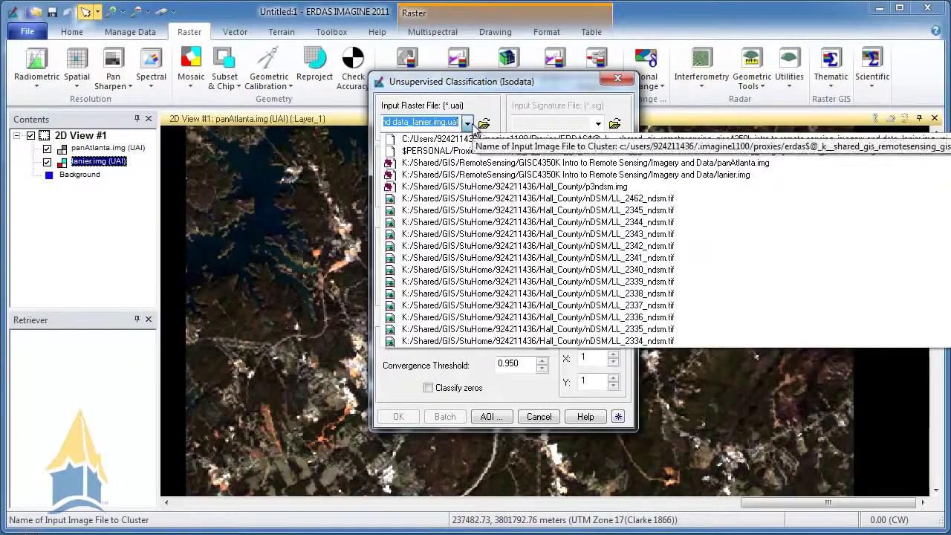
{"action": "left_click", "coordinate": [496, 110]}
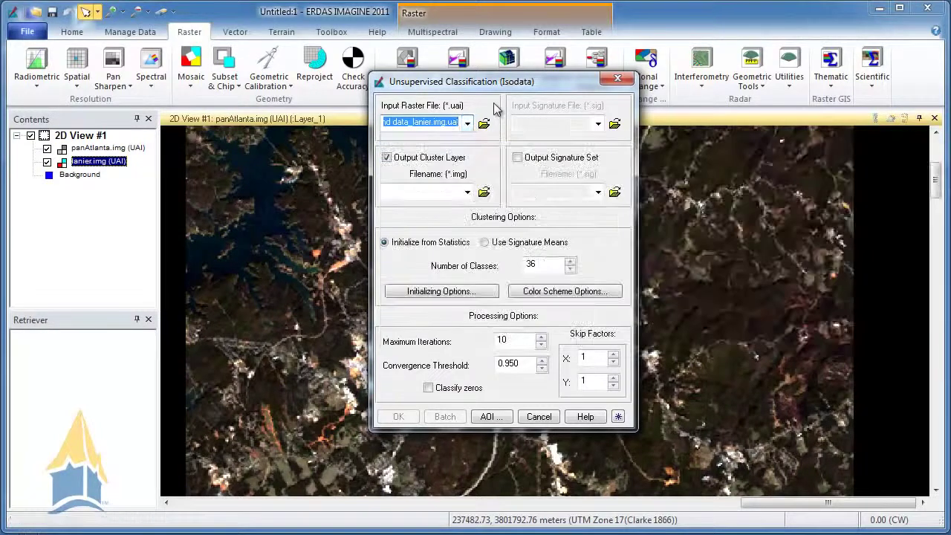
{"action": "left_click", "coordinate": [468, 123]}
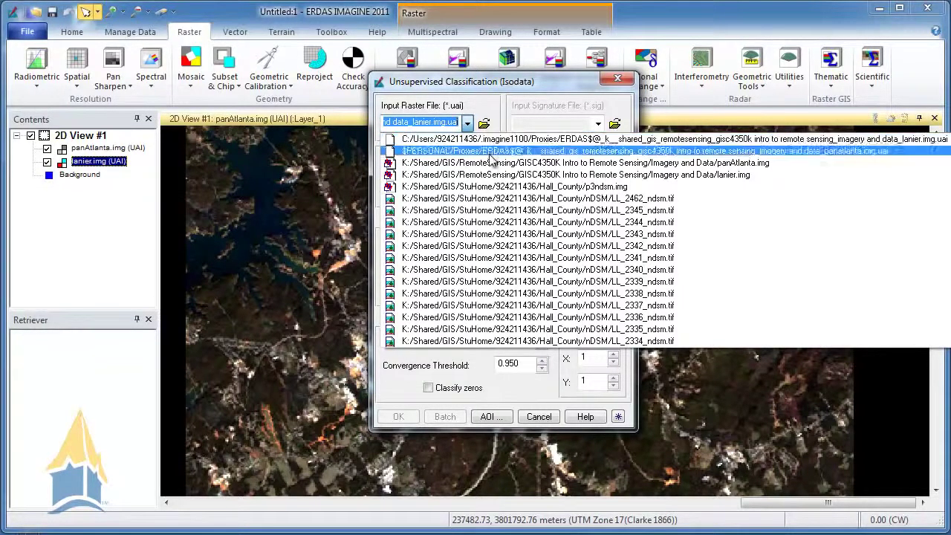
{"action": "left_click", "coordinate": [491, 175]}
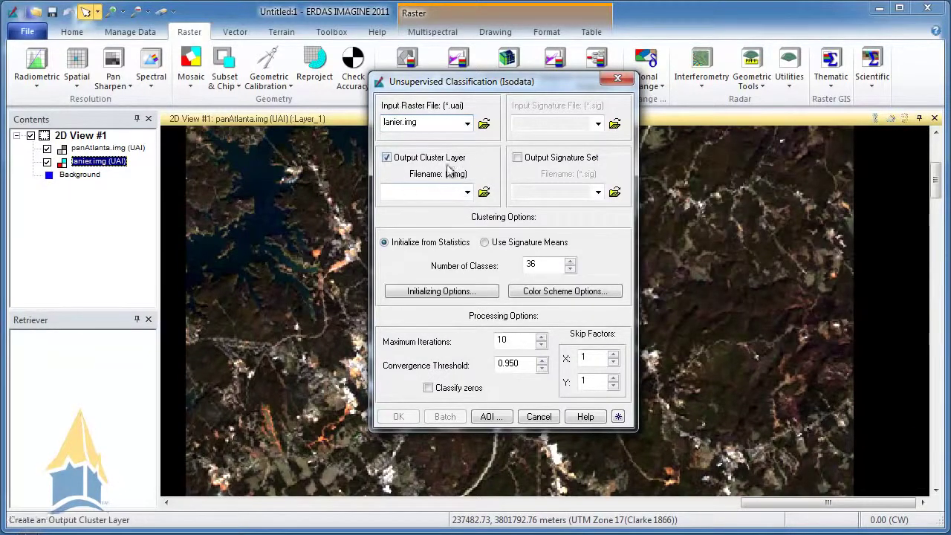
{"action": "left_click", "coordinate": [484, 192]}
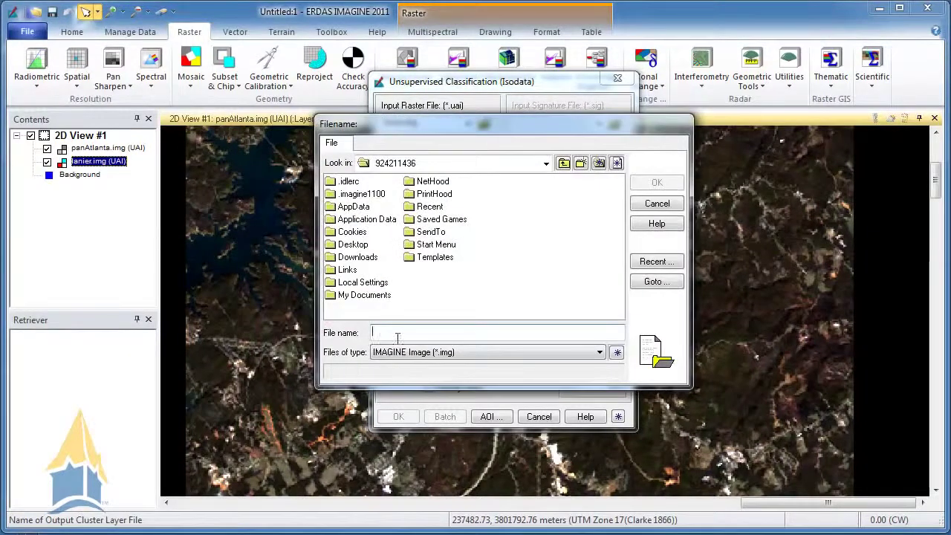
{"action": "type", "text": "temp"}
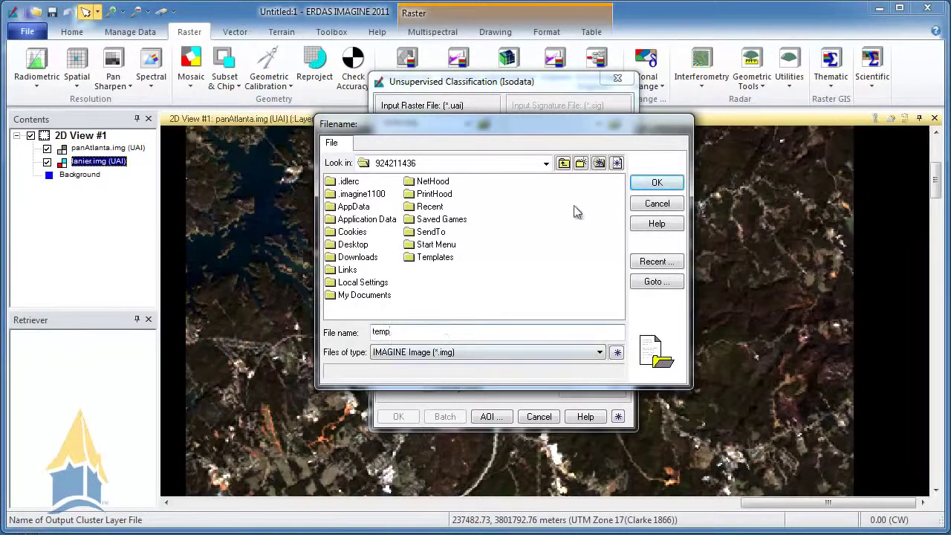
{"action": "left_click", "coordinate": [652, 182]}
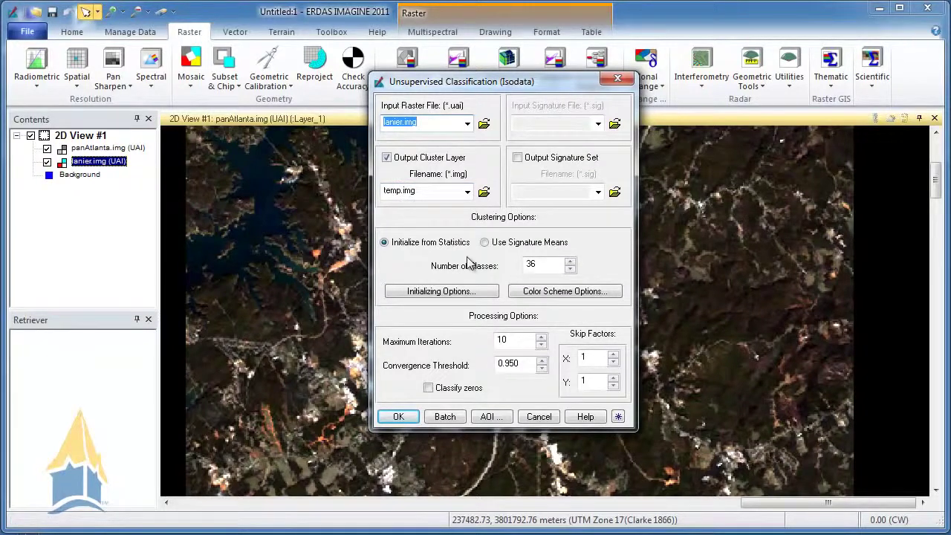
Set the number of classes to 50, run the unsupervised classification, and close the process list.
{"action": "left_click", "coordinate": [570, 263]}
{"action": "left_click", "coordinate": [570, 263]}
{"action": "left_click", "coordinate": [570, 263]}
{"action": "left_click", "coordinate": [570, 263]}
{"action": "left_click", "coordinate": [570, 263]}
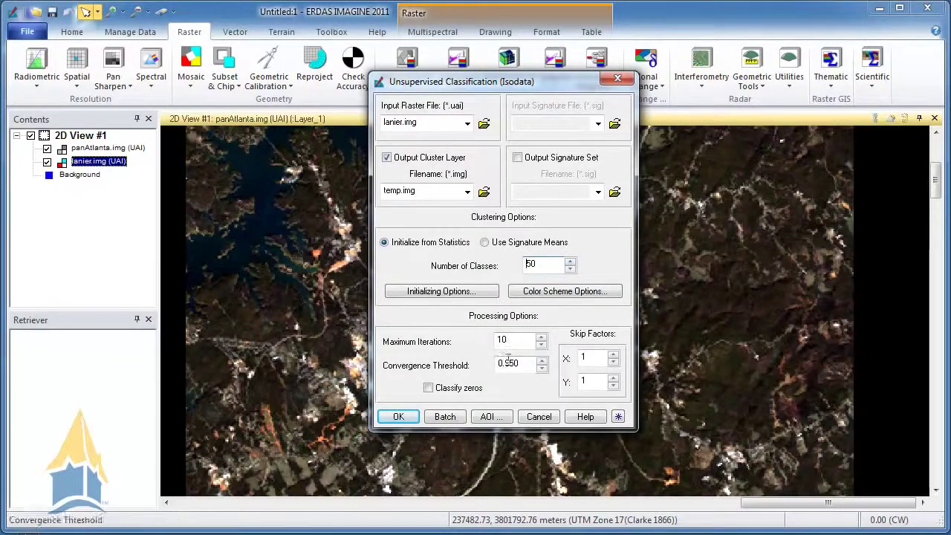
{"action": "left_click", "coordinate": [400, 417]}
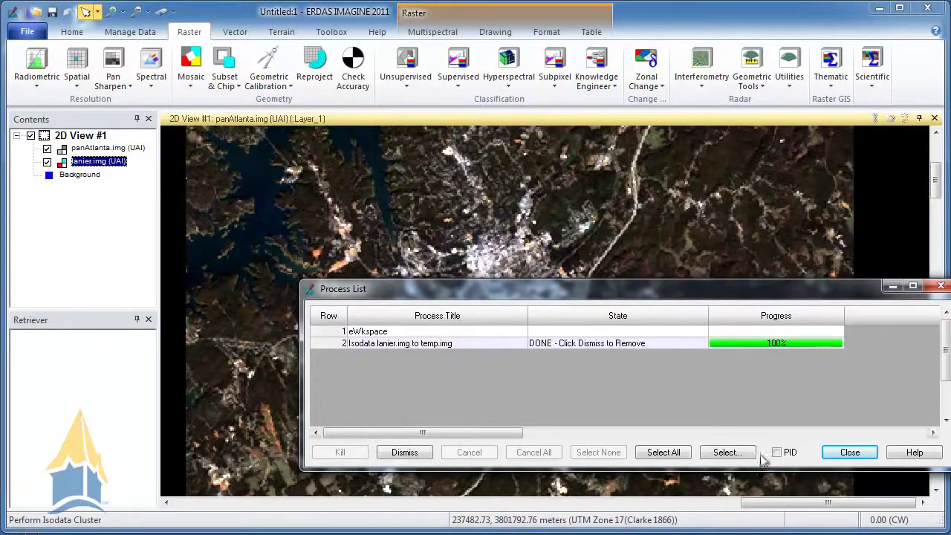
{"action": "left_click", "coordinate": [850, 452]}
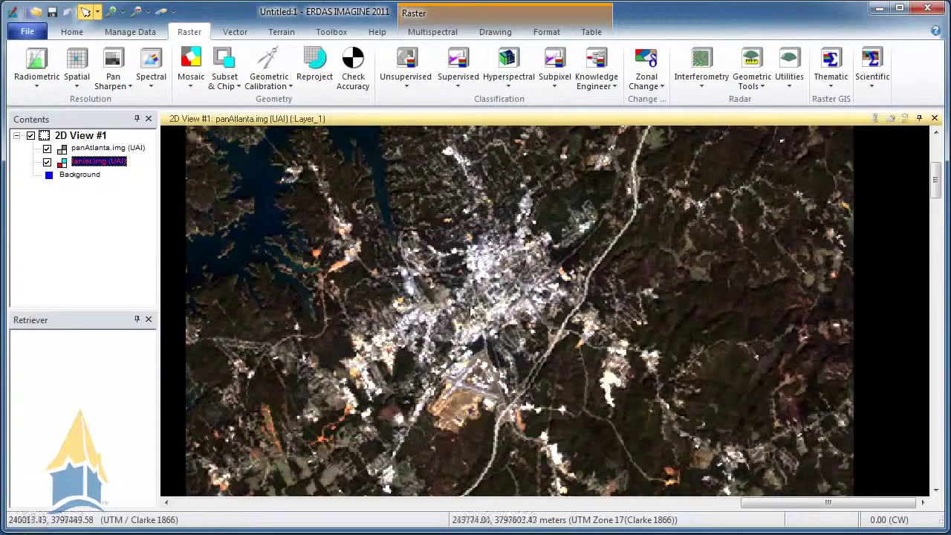
Remove the panAtlanta.img layer from the 2D view.
{"action": "left_click", "coordinate": [113, 149]}
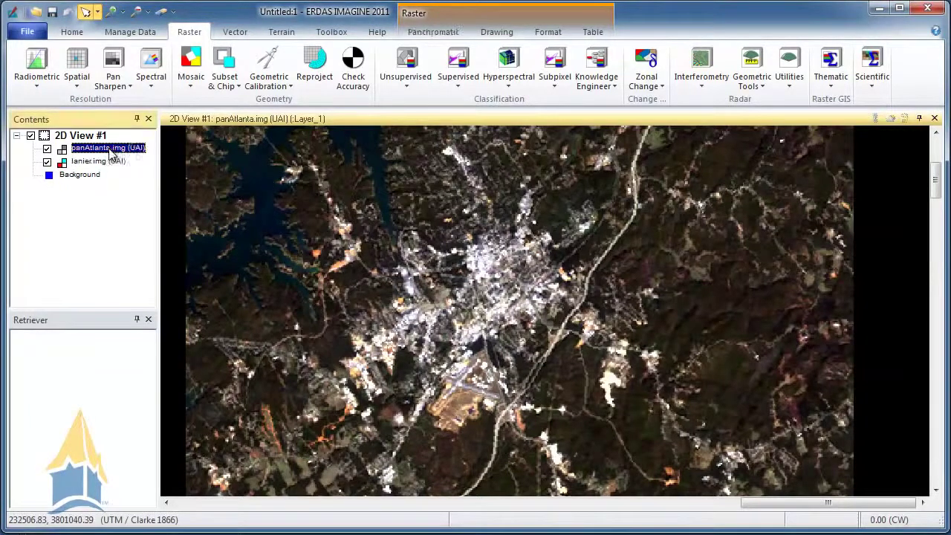
{"action": "right_click", "coordinate": [113, 148]}
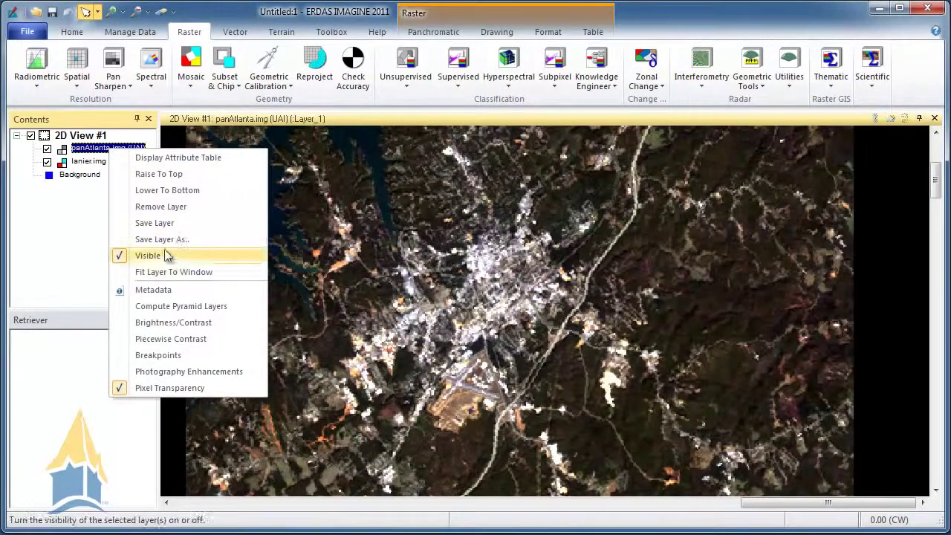
{"action": "left_click", "coordinate": [162, 208]}
Add the classified raster temp.img to the 2D view from the recently used files.
{"action": "right_click", "coordinate": [321, 189]}
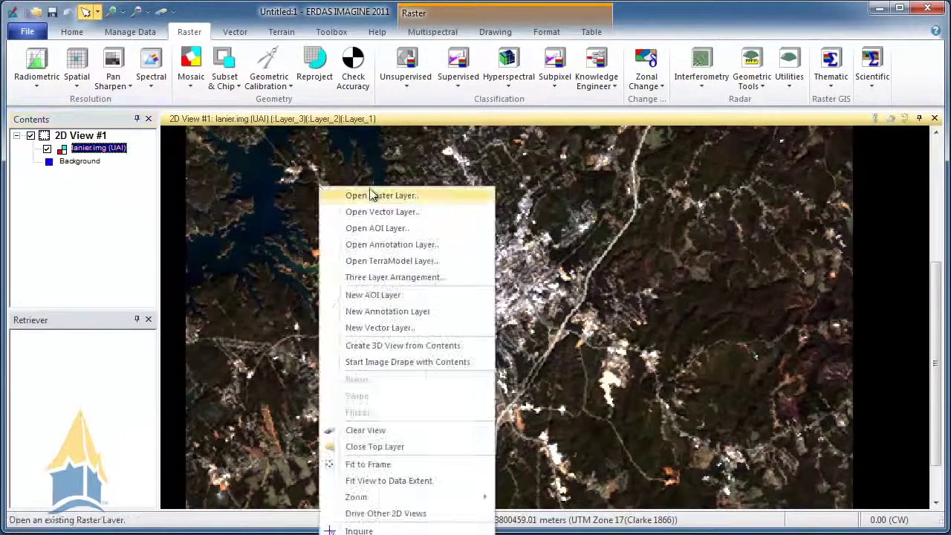
{"action": "left_click", "coordinate": [374, 198]}
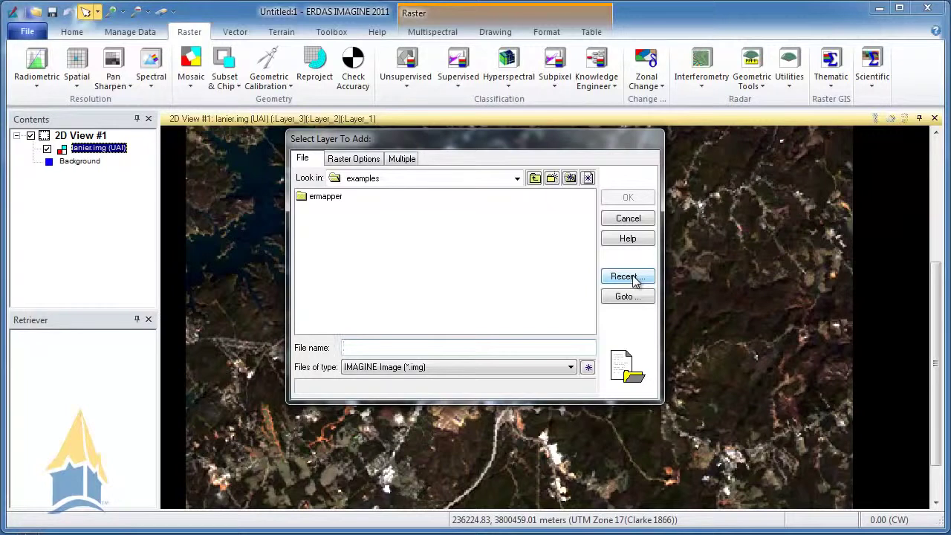
{"action": "left_click", "coordinate": [628, 276]}
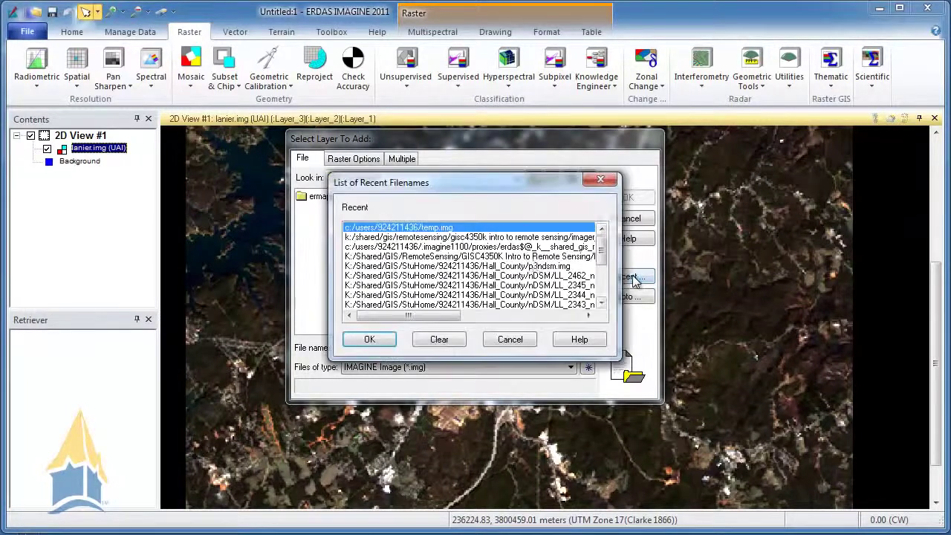
{"action": "left_click", "coordinate": [367, 340]}
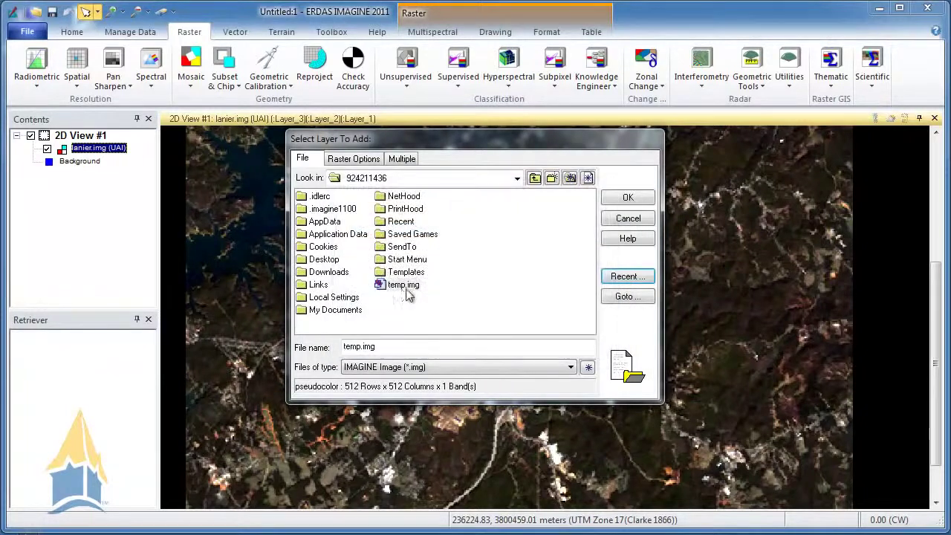
{"action": "left_click", "coordinate": [628, 197]}
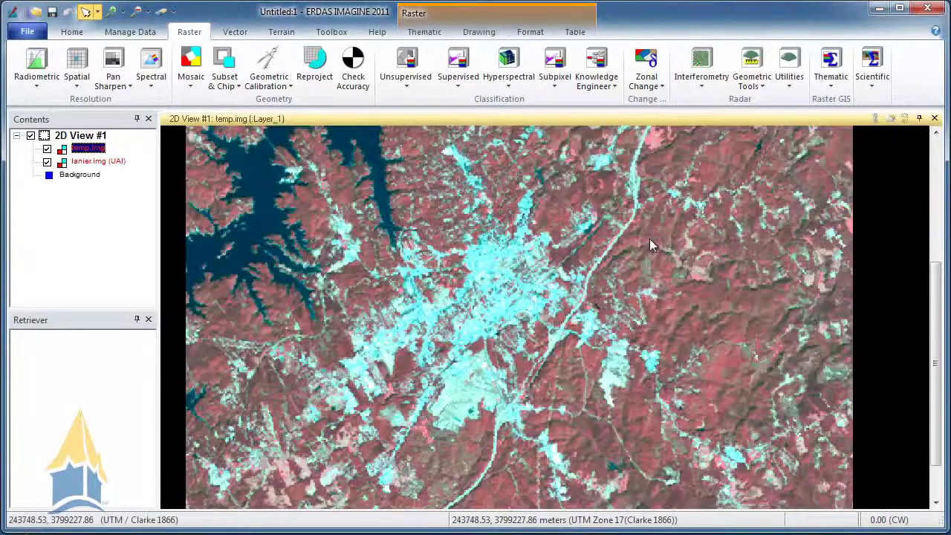
Hide the lanier.img layer and inspect the lake and urban areas in the temp.img classification.
{"action": "left_click", "coordinate": [48, 163]}
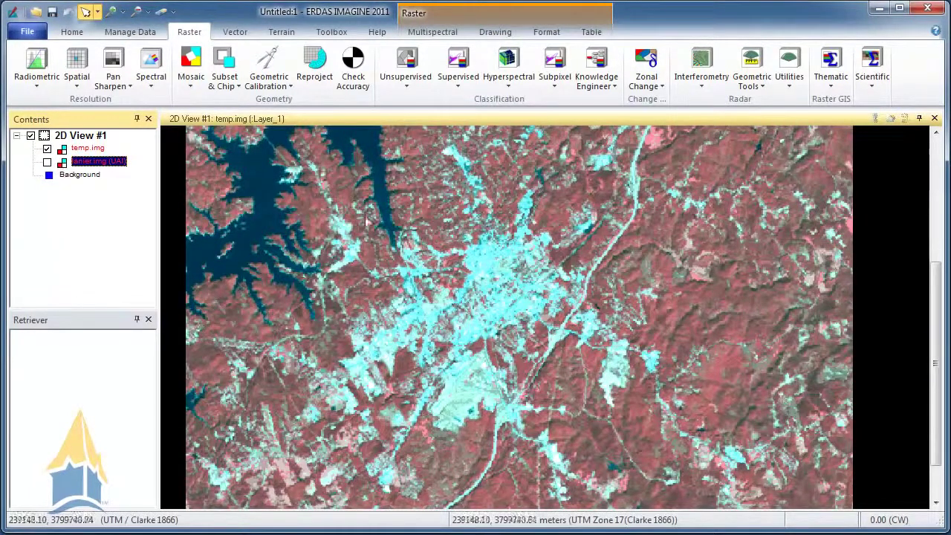
{"action": "scroll", "coordinate": [446, 296], "scroll_direction": "up", "scroll_amount": 3}
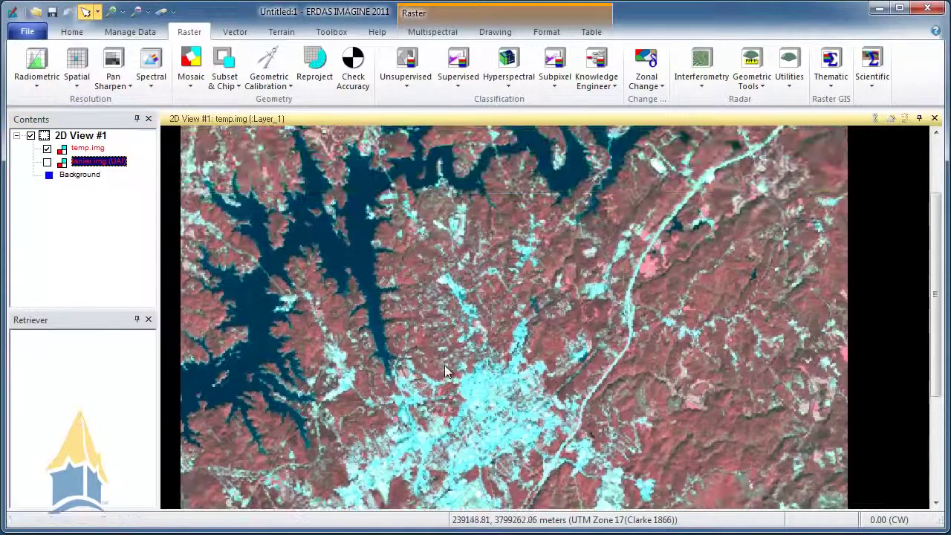
{"action": "scroll", "coordinate": [446, 372], "scroll_direction": "down", "scroll_amount": 4}
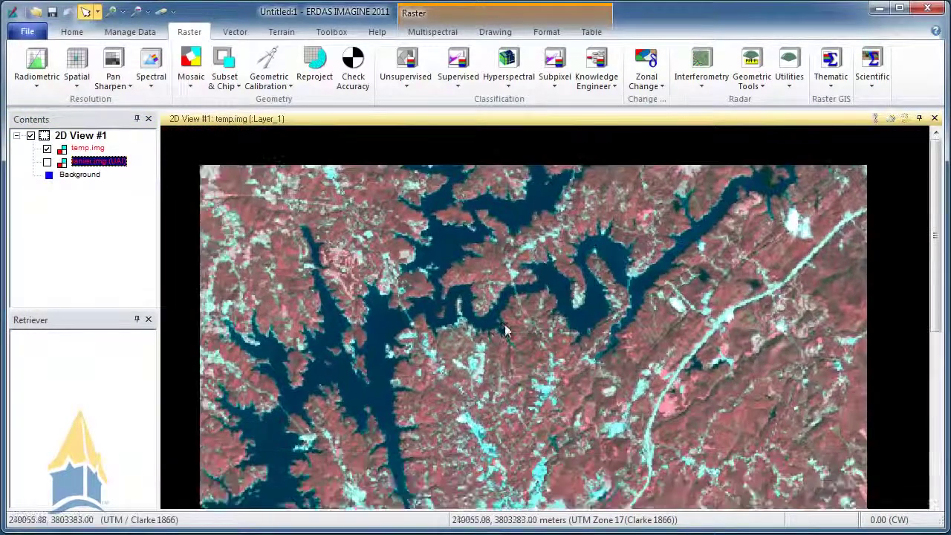
{"action": "left_click_drag", "start_coordinate": [542, 371], "coordinate": [510, 254]}
{"action": "left_click_drag", "start_coordinate": [490, 321], "coordinate": [500, 232]}
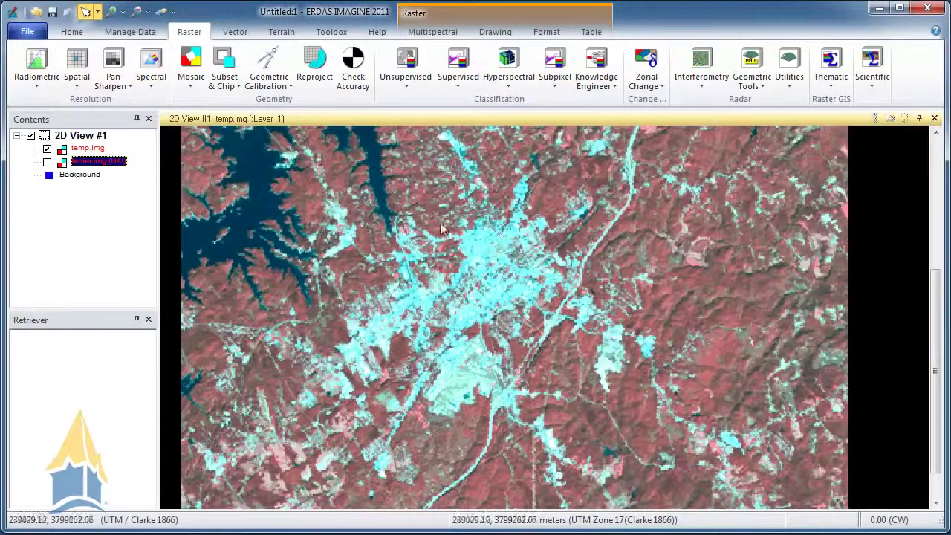
Display the temp.img attribute table and review its class rows, colors and names from first to last.
{"action": "right_click", "coordinate": [91, 149]}
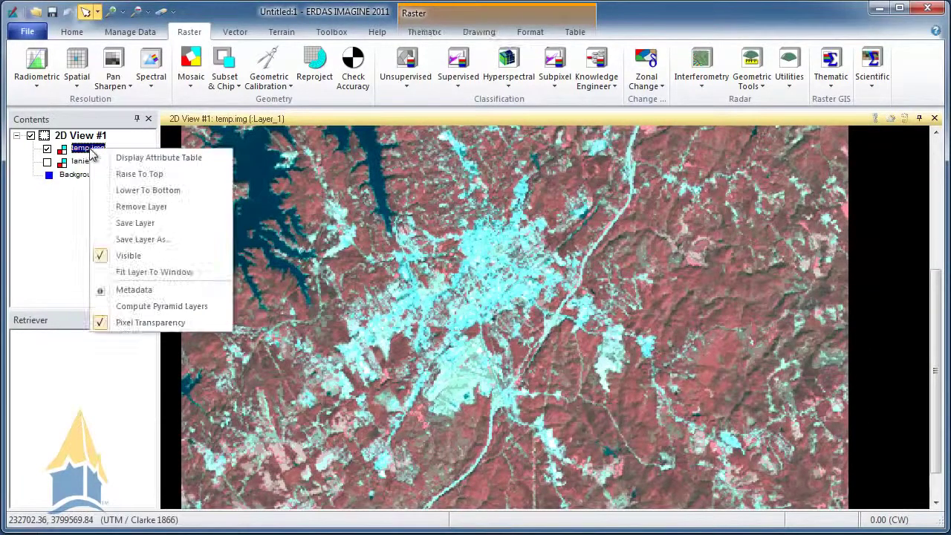
{"action": "left_click", "coordinate": [169, 158]}
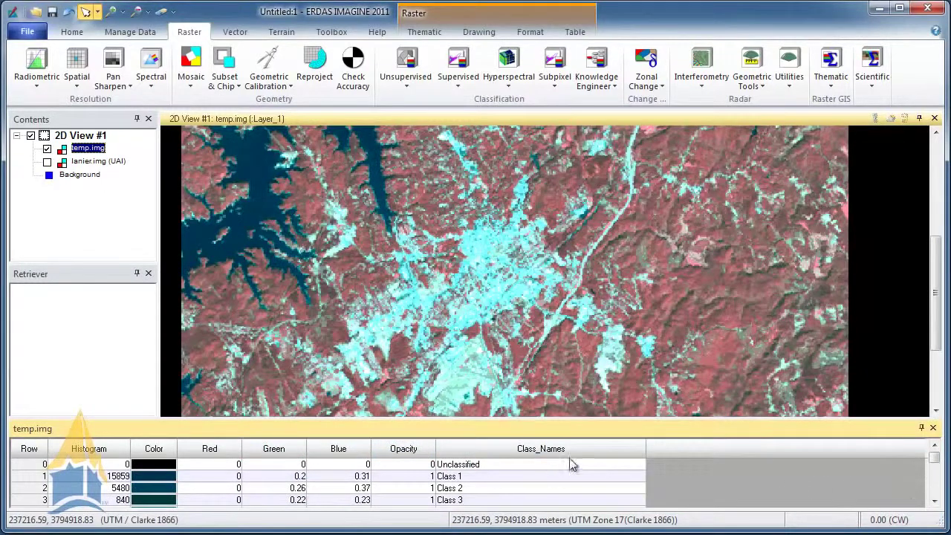
{"action": "left_click", "coordinate": [934, 502]}
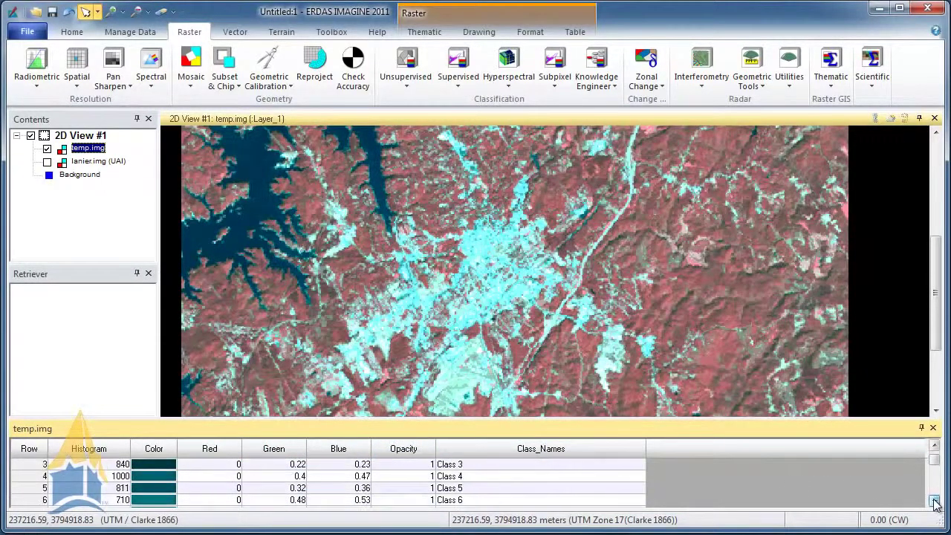
{"action": "left_click", "coordinate": [935, 501]}
{"action": "left_click", "coordinate": [934, 502]}
{"action": "left_click", "coordinate": [934, 501]}
{"action": "left_click", "coordinate": [935, 501]}
{"action": "left_click", "coordinate": [934, 501]}
{"action": "left_click", "coordinate": [936, 494]}
{"action": "left_click_drag", "start_coordinate": [936, 494], "coordinate": [936, 483]}
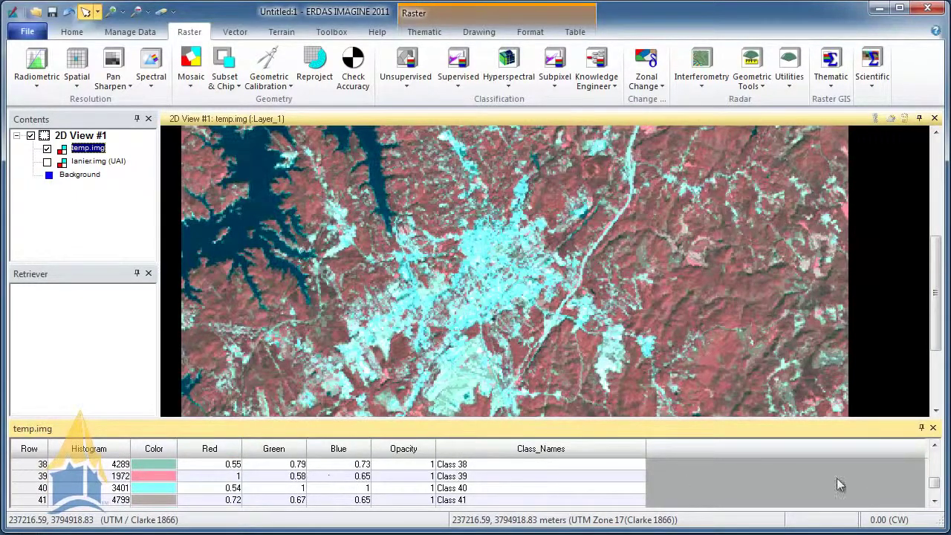
{"action": "left_click_drag", "start_coordinate": [935, 483], "coordinate": [938, 461]}
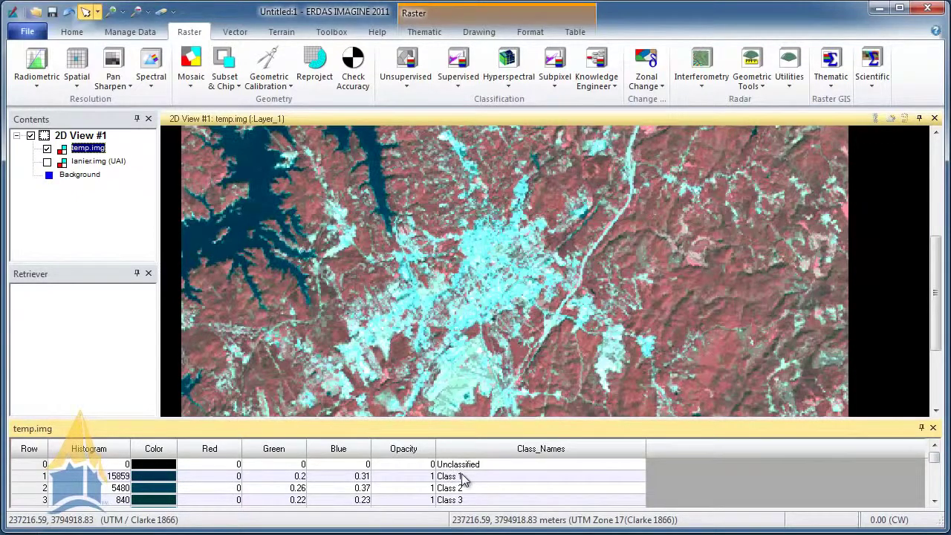
Select the Class 37 row in the temp.img attribute table and check its row selection options.
{"action": "left_click_drag", "start_coordinate": [934, 457], "coordinate": [938, 481]}
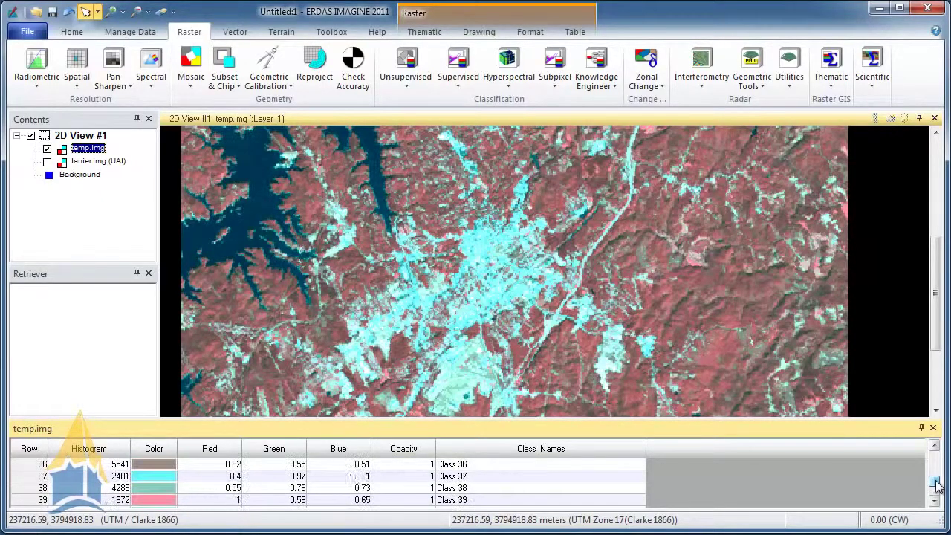
{"action": "left_click", "coordinate": [145, 484]}
{"action": "left_click", "coordinate": [35, 487]}
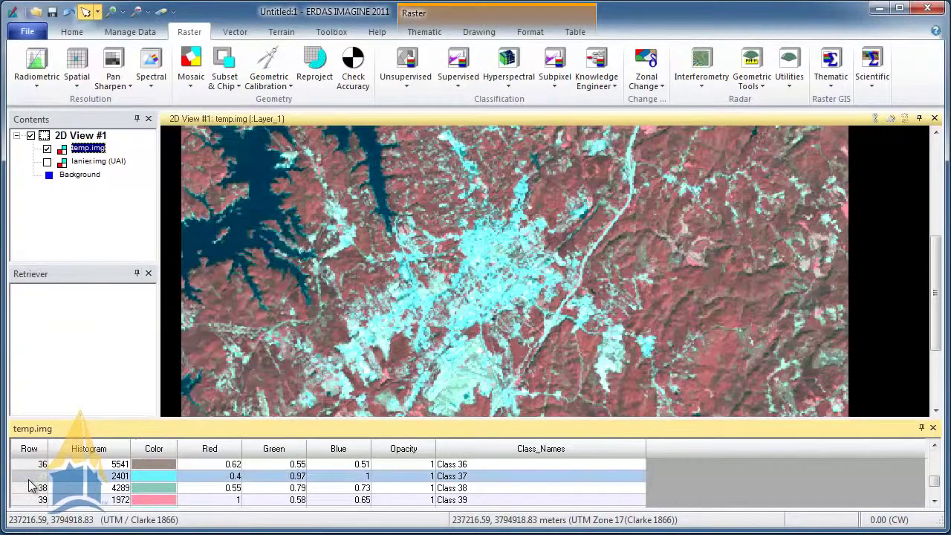
{"action": "right_click", "coordinate": [31, 486]}
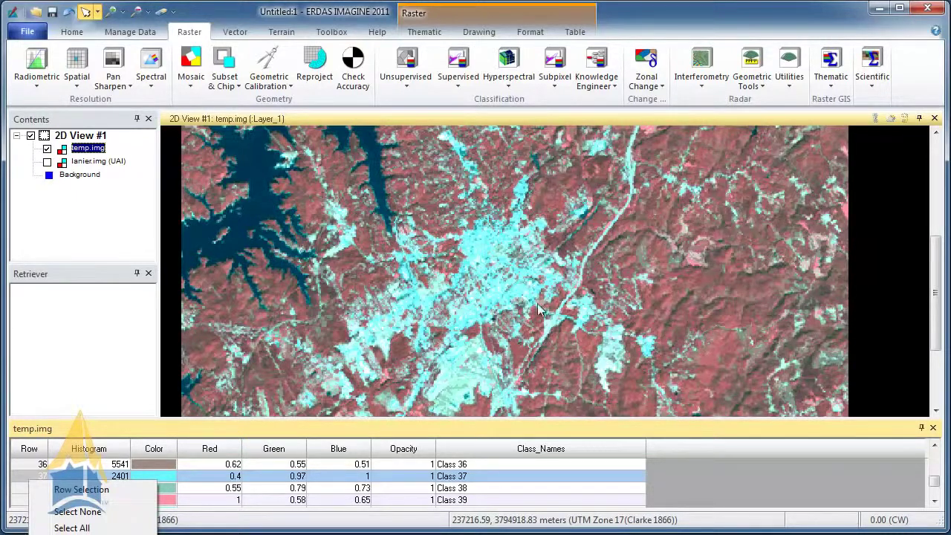
{"action": "left_click", "coordinate": [938, 487]}
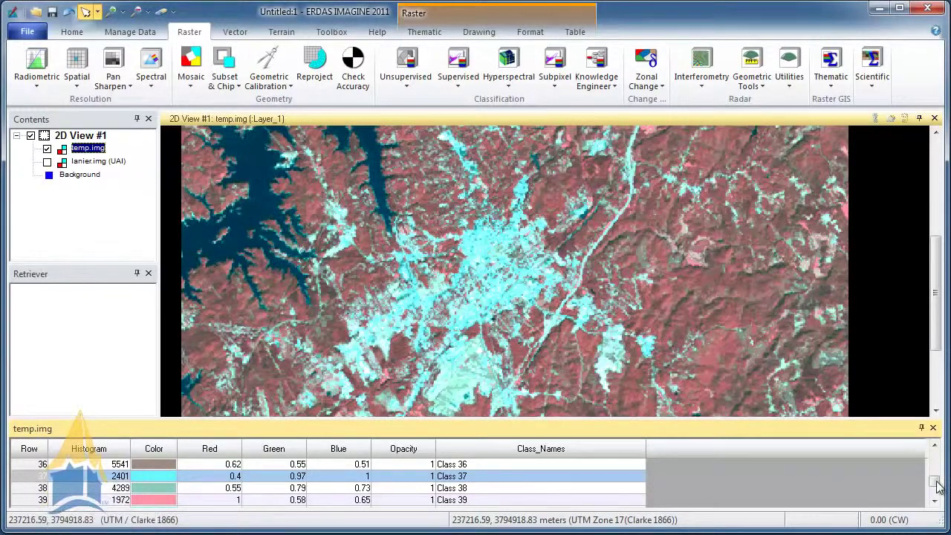
Select the Class 1 and Class 2 rows in the temp.img attribute table and color them Green.
{"action": "left_click_drag", "start_coordinate": [938, 486], "coordinate": [938, 455]}
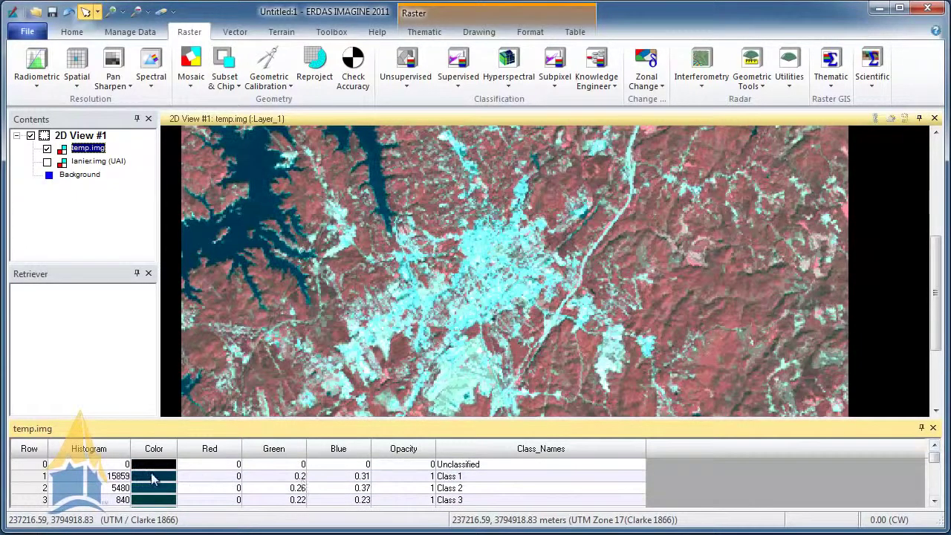
{"action": "left_click_drag", "start_coordinate": [30, 476], "coordinate": [29, 496]}
{"action": "right_click", "coordinate": [28, 496]}
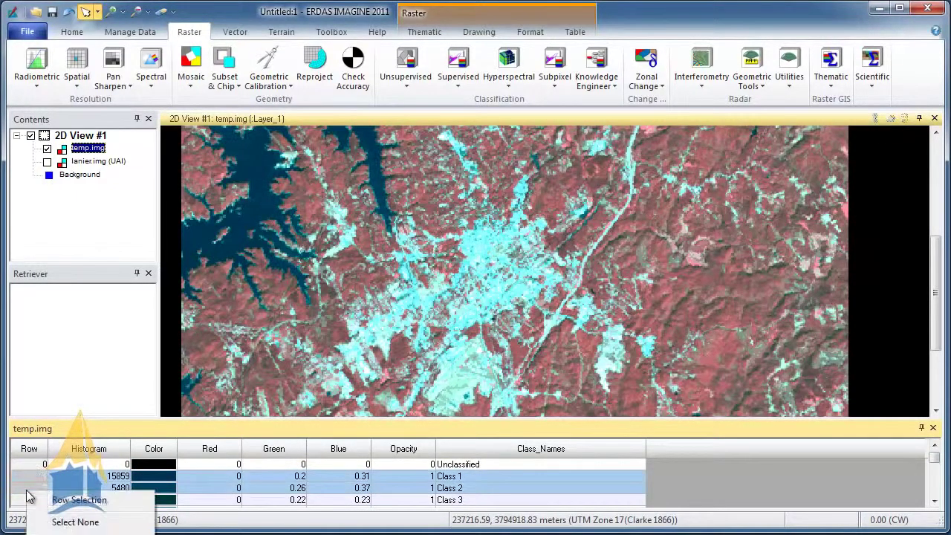
{"action": "left_click", "coordinate": [165, 473]}
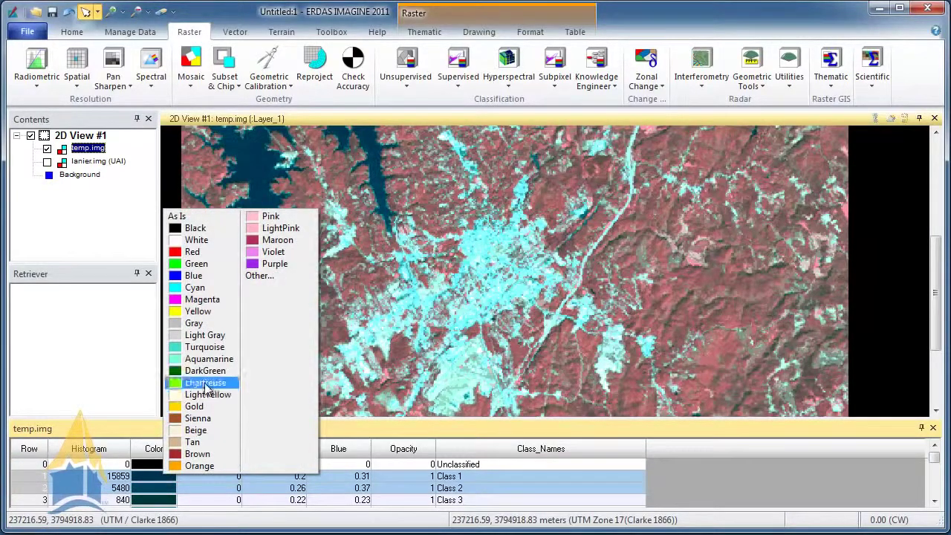
{"action": "left_click", "coordinate": [189, 264]}
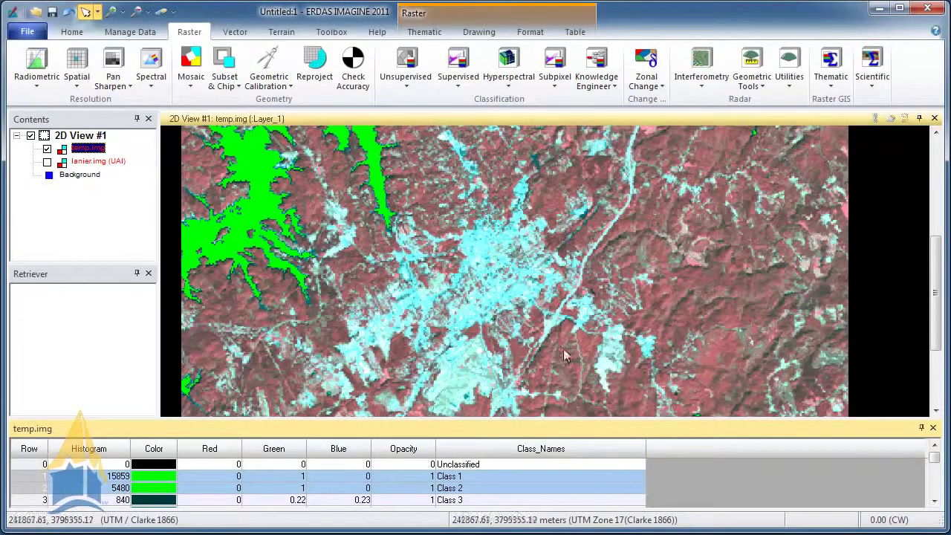
Inspect the recolored lake area and change the color of Class 1 and Class 2 to Blue.
{"action": "left_click_drag", "start_coordinate": [928, 286], "coordinate": [935, 156]}
{"action": "left_click", "coordinate": [151, 485]}
{"action": "left_click", "coordinate": [179, 279]}
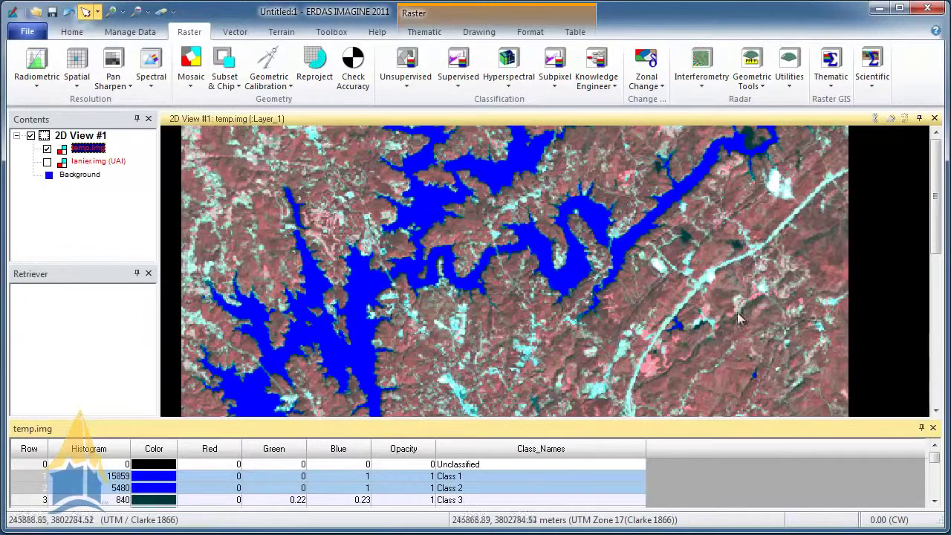
Try to color the urban Class 37 Tan in the temp.img attribute table.
{"action": "left_click_drag", "start_coordinate": [938, 197], "coordinate": [938, 280]}
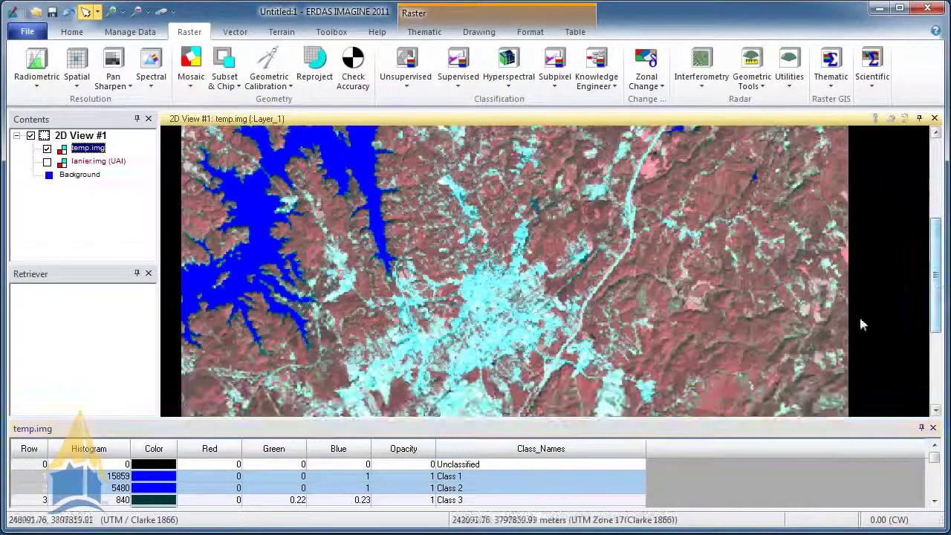
{"action": "scroll", "coordinate": [936, 502], "scroll_direction": "down", "scroll_amount": 5}
{"action": "scroll", "coordinate": [938, 503], "scroll_direction": "down", "scroll_amount": 4}
{"action": "scroll", "coordinate": [938, 502], "scroll_direction": "down", "scroll_amount": 3}
{"action": "left_click", "coordinate": [160, 476]}
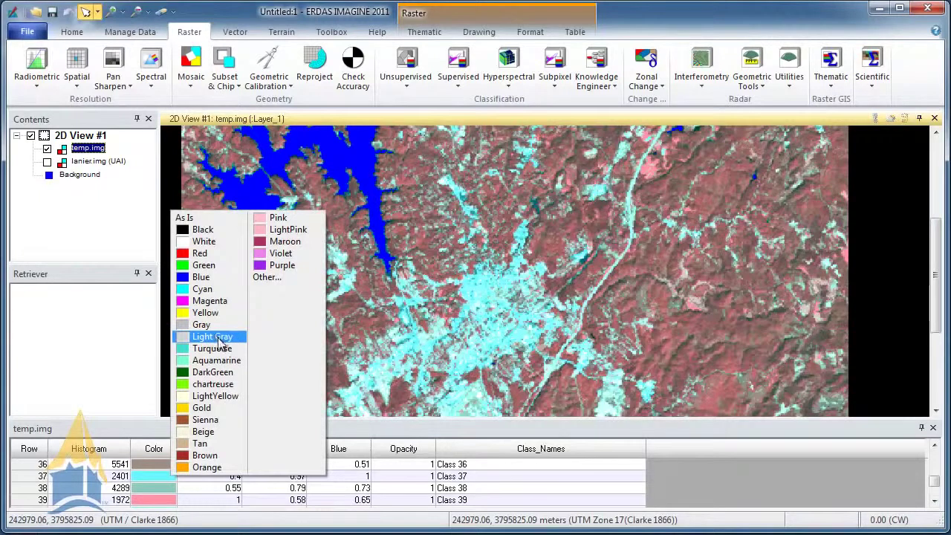
{"action": "left_click", "coordinate": [208, 443]}
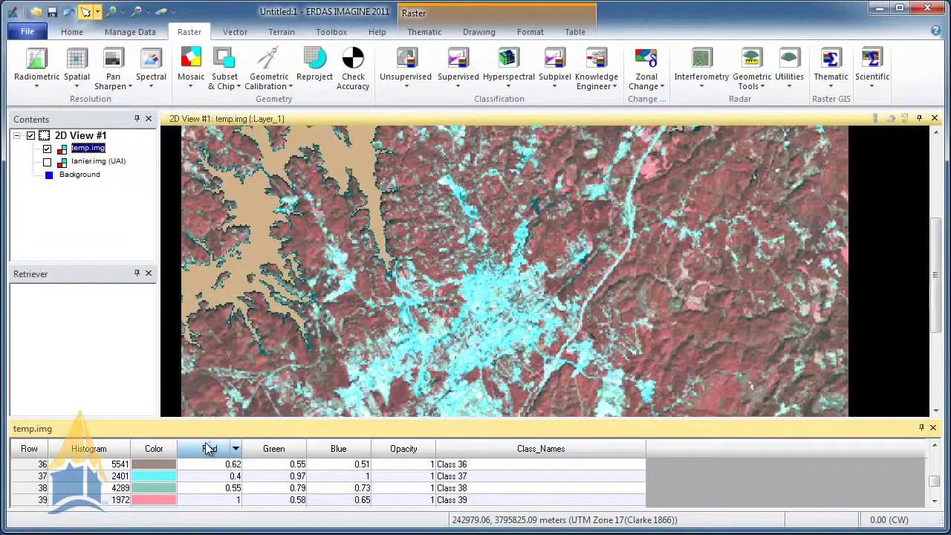
Restore the color of the selected Class 1 and Class 2 rows to Blue.
{"action": "scroll", "coordinate": [238, 487], "scroll_direction": "up", "scroll_amount": 12}
{"action": "left_click", "coordinate": [152, 476]}
{"action": "left_click", "coordinate": [183, 279]}
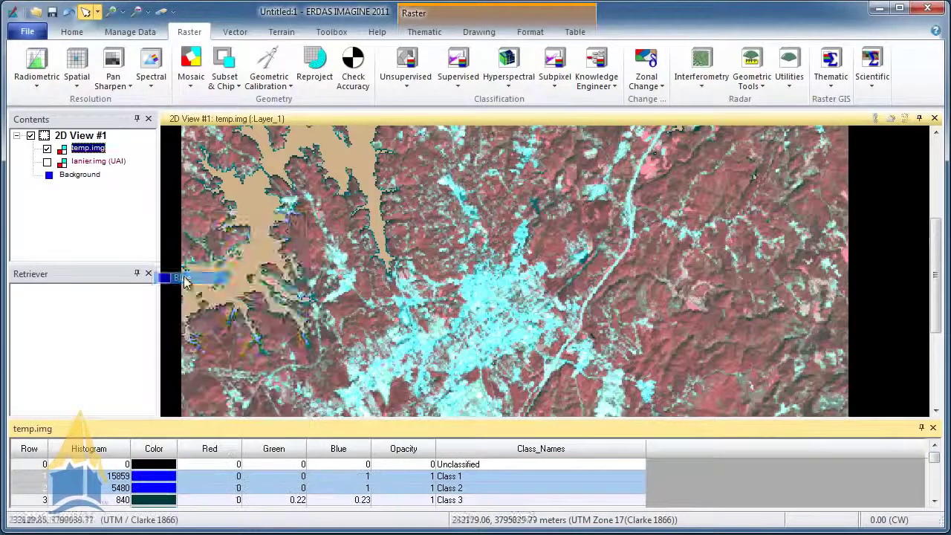
Select only the Class 37 row in the temp.img attribute table and set its color to Tan.
{"action": "left_click", "coordinate": [45, 499]}
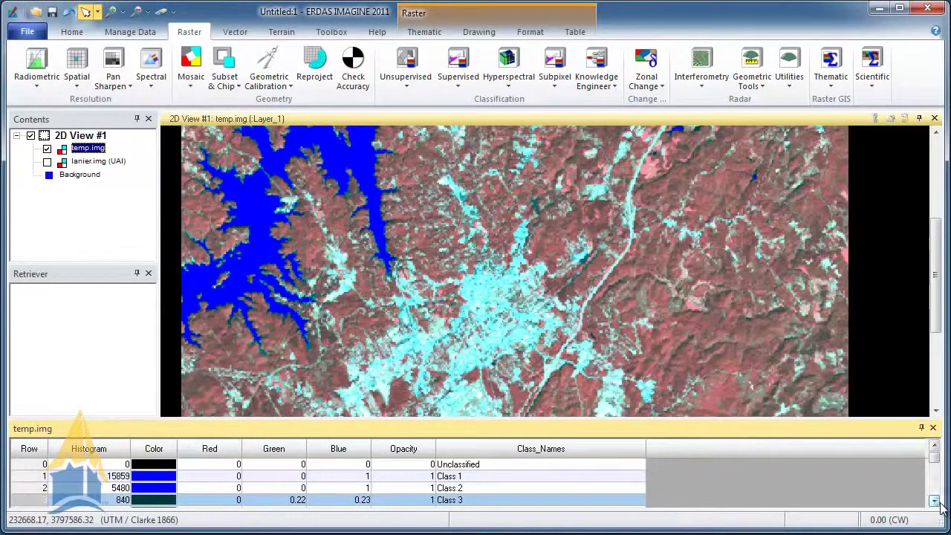
{"action": "scroll", "coordinate": [941, 505], "scroll_direction": "down", "scroll_amount": 8}
{"action": "scroll", "coordinate": [941, 504], "scroll_direction": "down", "scroll_amount": 4}
{"action": "left_click", "coordinate": [18, 492]}
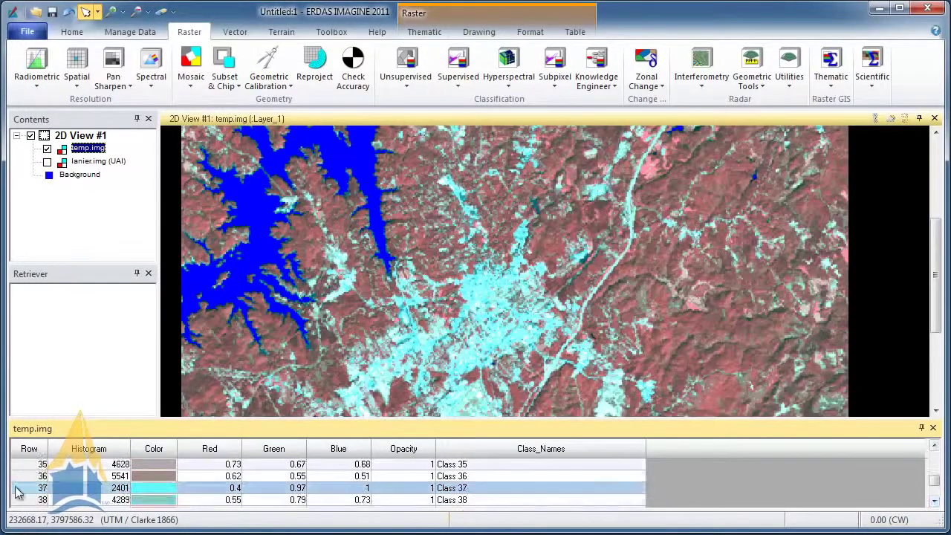
{"action": "left_click", "coordinate": [151, 492]}
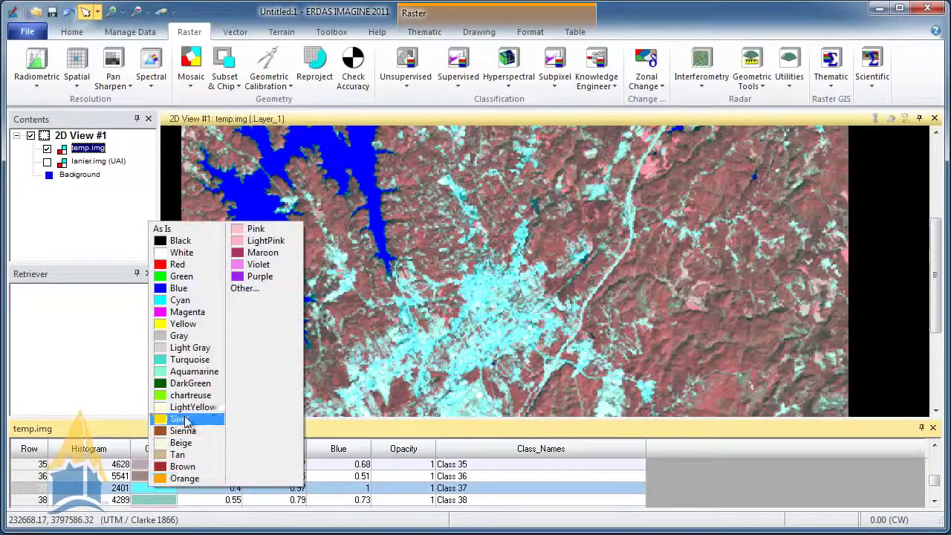
{"action": "left_click", "coordinate": [177, 454]}
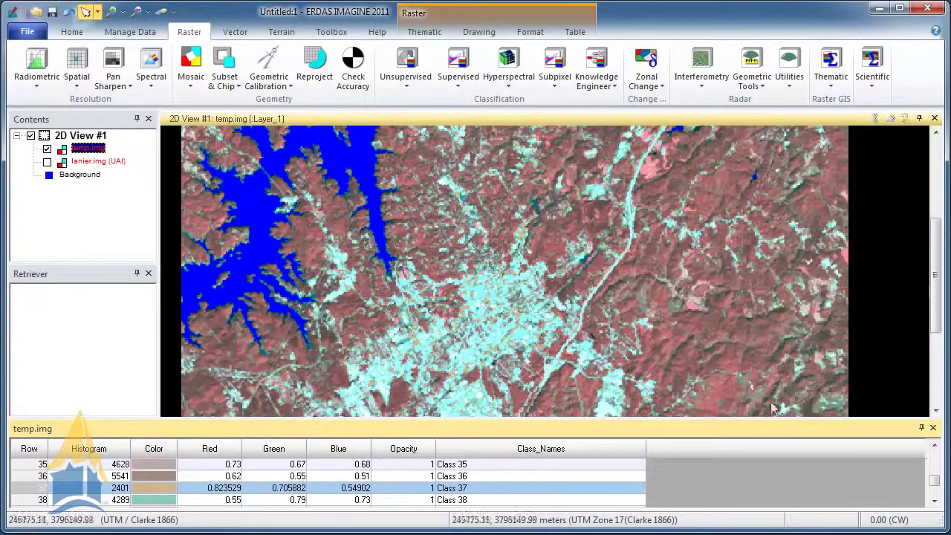
Select the Class 40 row in the temp.img attribute table and set its color to Tan.
{"action": "left_click", "coordinate": [934, 500]}
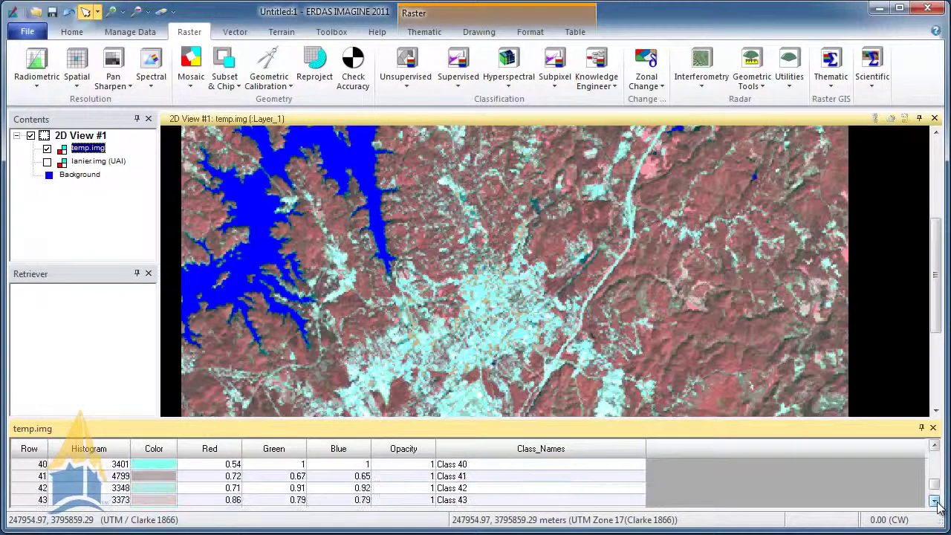
{"action": "left_click", "coordinate": [33, 468]}
{"action": "left_click", "coordinate": [141, 470]}
{"action": "left_click", "coordinate": [171, 430]}
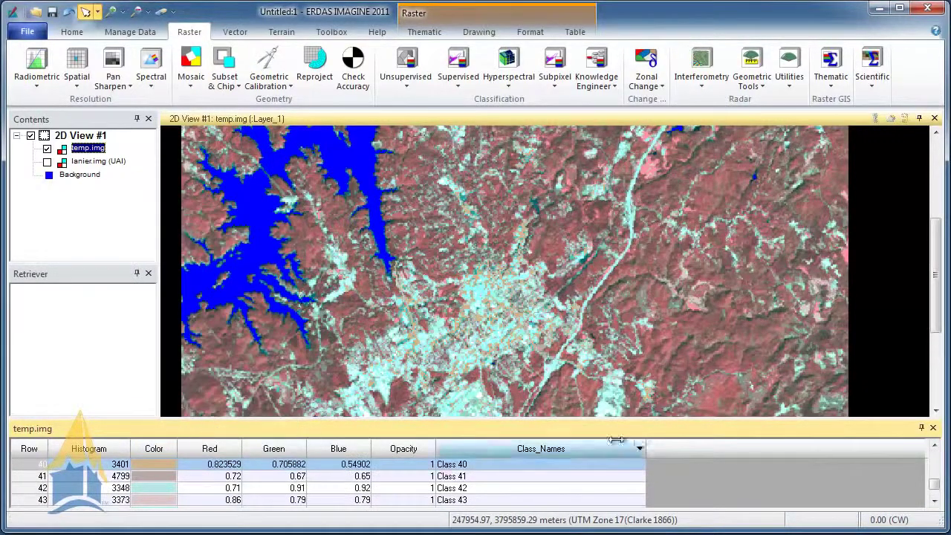
Set the colors of the Class 44 and Class 46 rows to Tan, one after the other.
{"action": "left_click", "coordinate": [934, 500]}
{"action": "left_click", "coordinate": [934, 500]}
{"action": "left_click", "coordinate": [934, 446]}
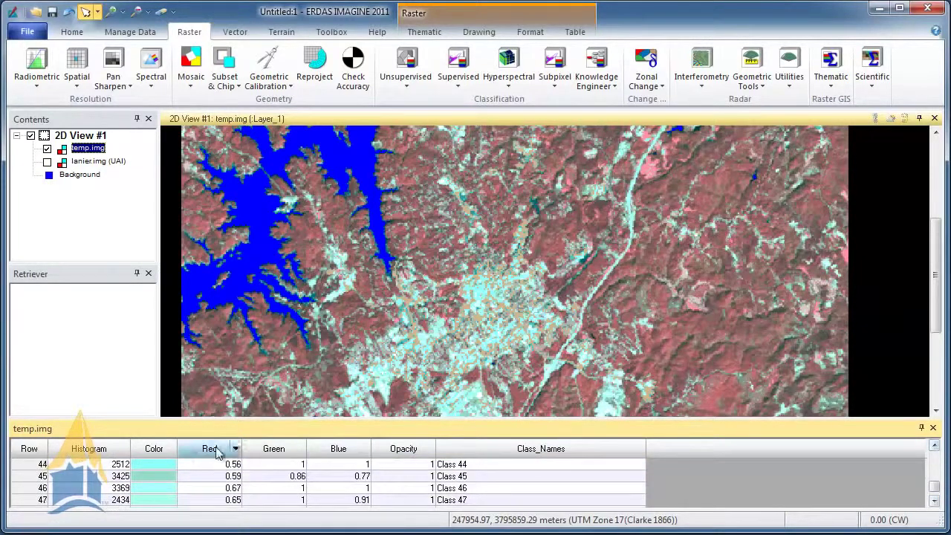
{"action": "left_click", "coordinate": [37, 465]}
{"action": "left_click", "coordinate": [40, 488]}
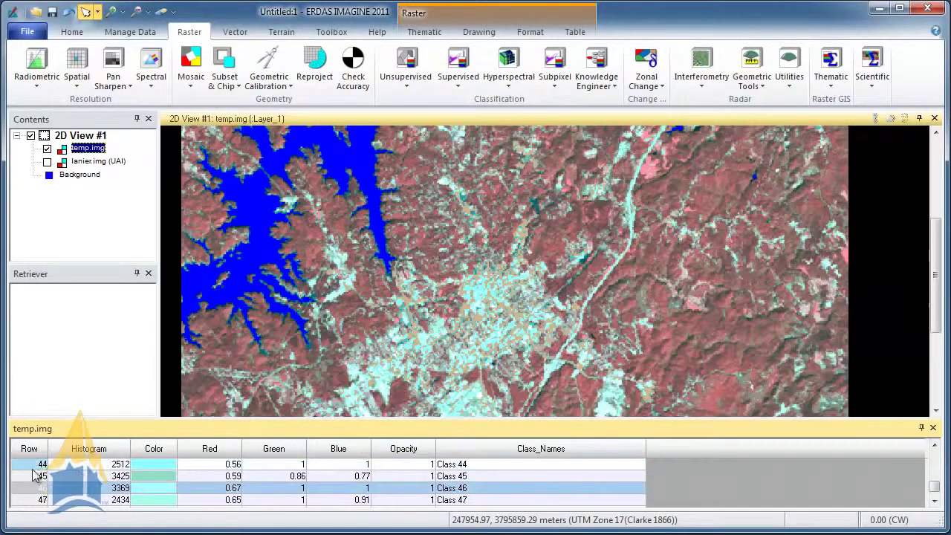
{"action": "left_click", "coordinate": [144, 464]}
{"action": "left_click", "coordinate": [179, 433]}
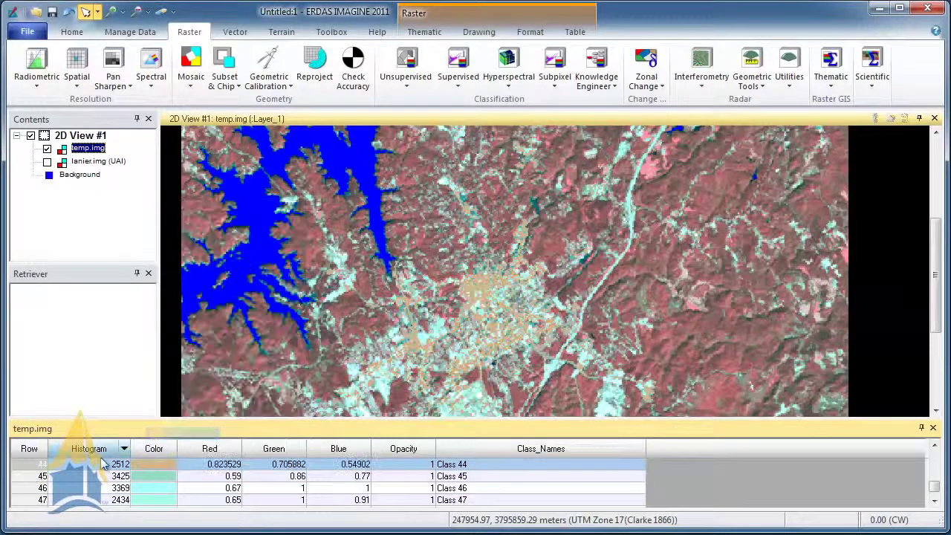
{"action": "left_click", "coordinate": [37, 489]}
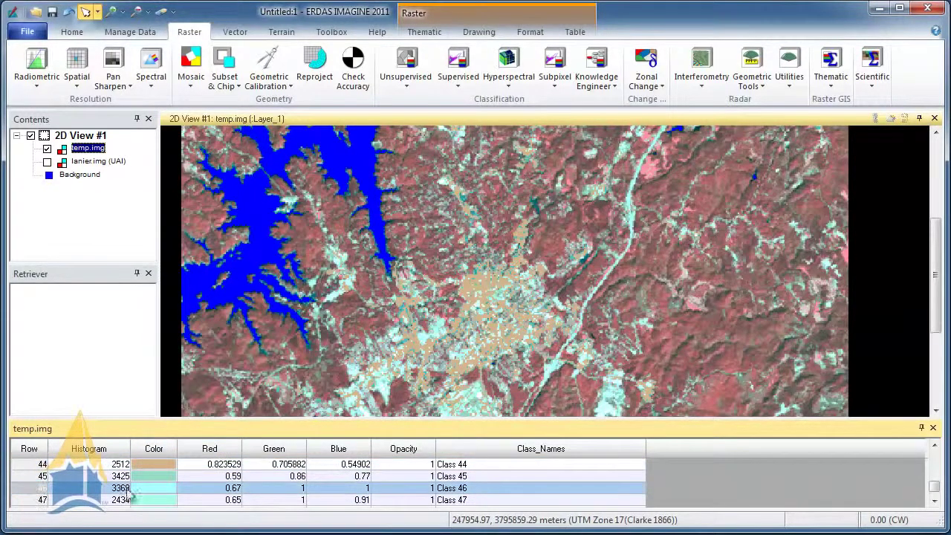
{"action": "left_click", "coordinate": [153, 489]}
{"action": "left_click", "coordinate": [186, 454]}
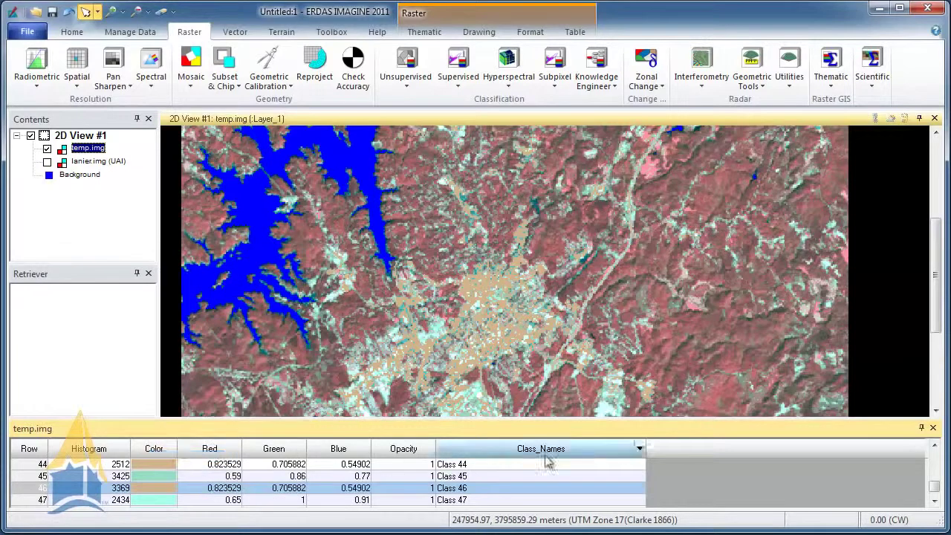
Select the Class 47, Class 48 and Class 49 rows together, color them Tan, and inspect the recolored map.
{"action": "scroll", "coordinate": [935, 465], "scroll_direction": "down", "scroll_amount": 3}
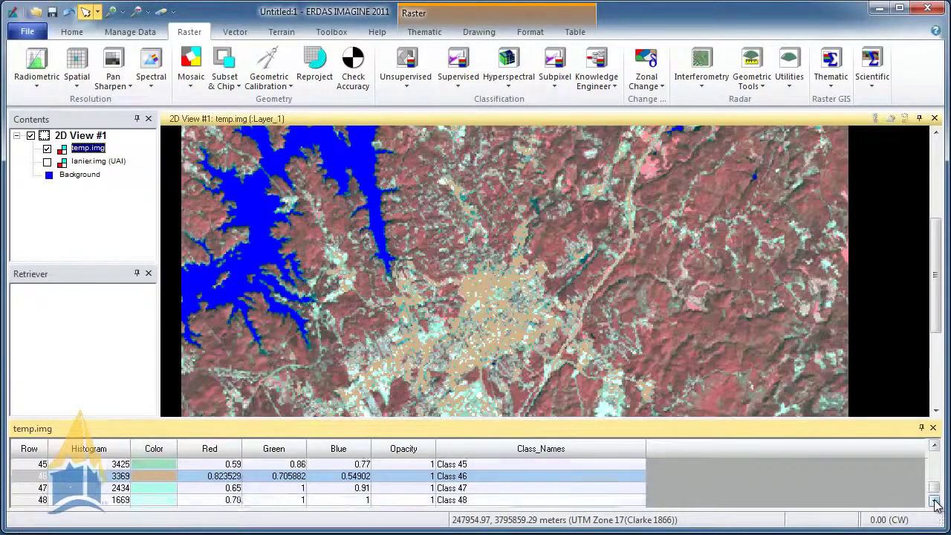
{"action": "scroll", "coordinate": [935, 469], "scroll_direction": "up", "scroll_amount": 1}
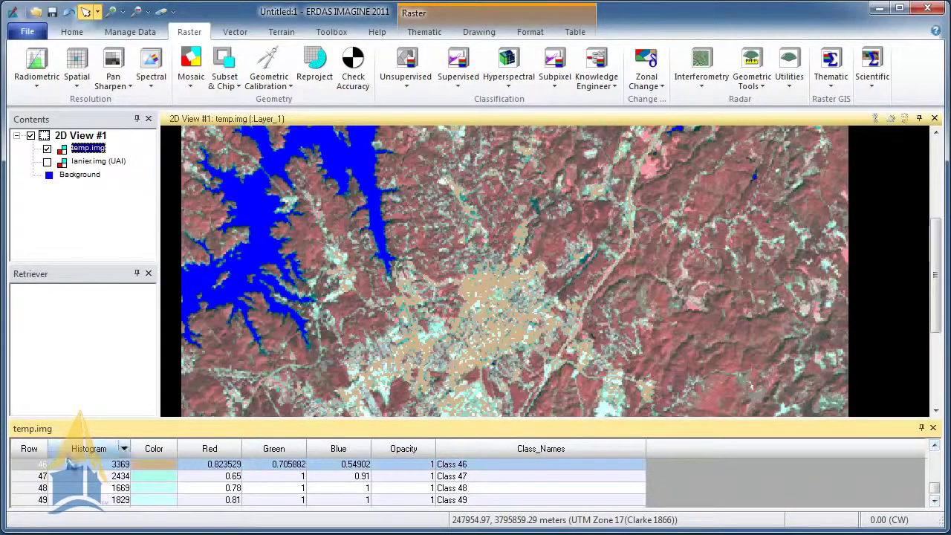
{"action": "left_click_drag", "start_coordinate": [32, 476], "coordinate": [26, 502]}
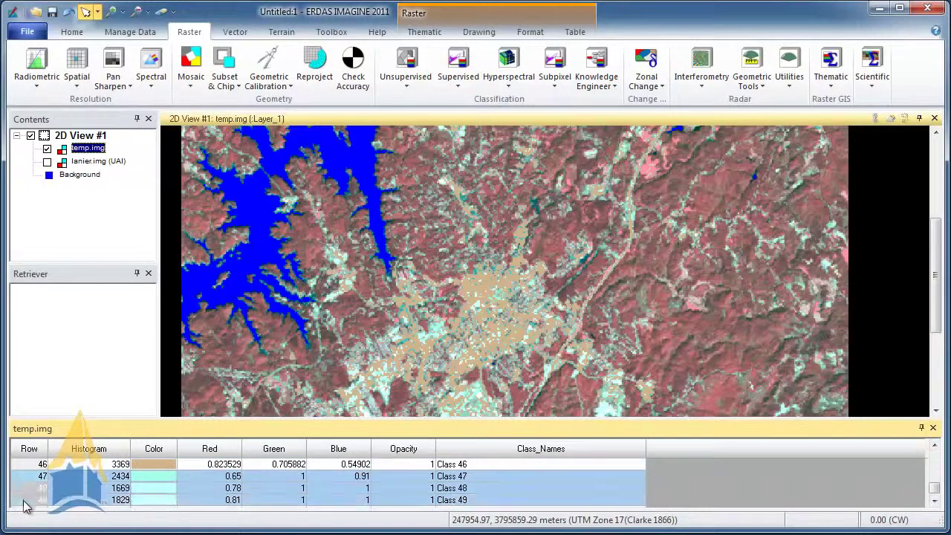
{"action": "left_click", "coordinate": [148, 478]}
{"action": "left_click", "coordinate": [175, 449]}
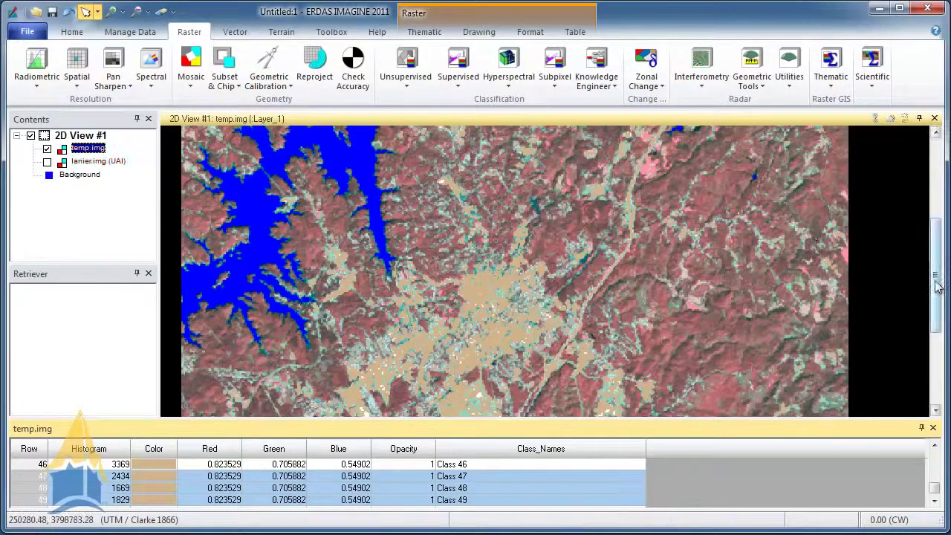
{"action": "scroll", "coordinate": [938, 274], "scroll_direction": "up", "scroll_amount": 2}
{"action": "left_click_drag", "start_coordinate": [938, 274], "coordinate": [940, 193]}
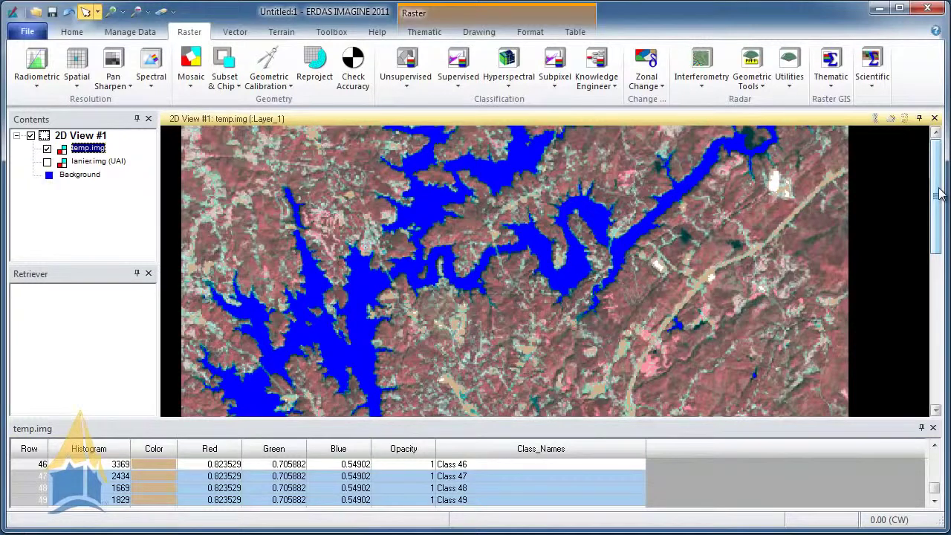
{"action": "mouse_move", "coordinate": [940, 168]}
{"action": "left_mouse_down"}
{"action": "mouse_move", "coordinate": [940, 320]}
{"action": "mouse_move", "coordinate": [940, 156]}
{"action": "left_mouse_up"}
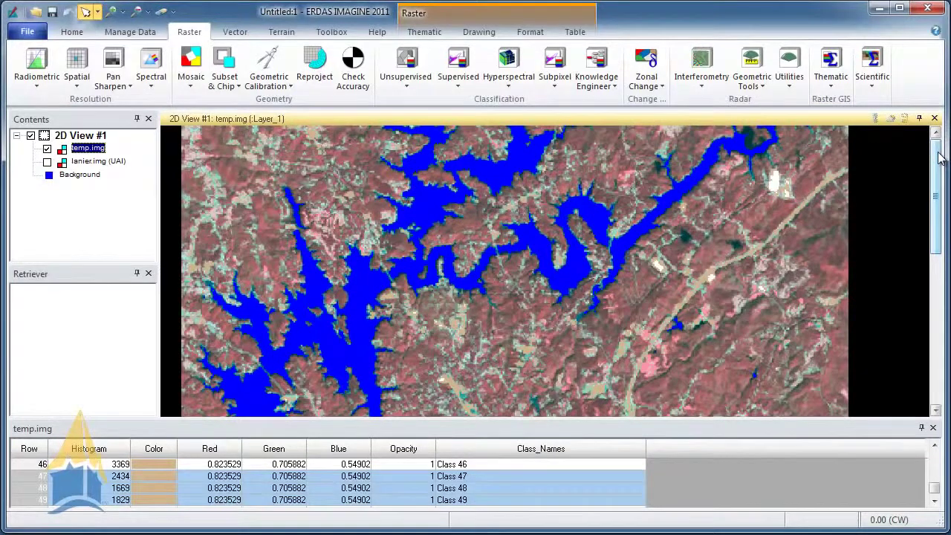